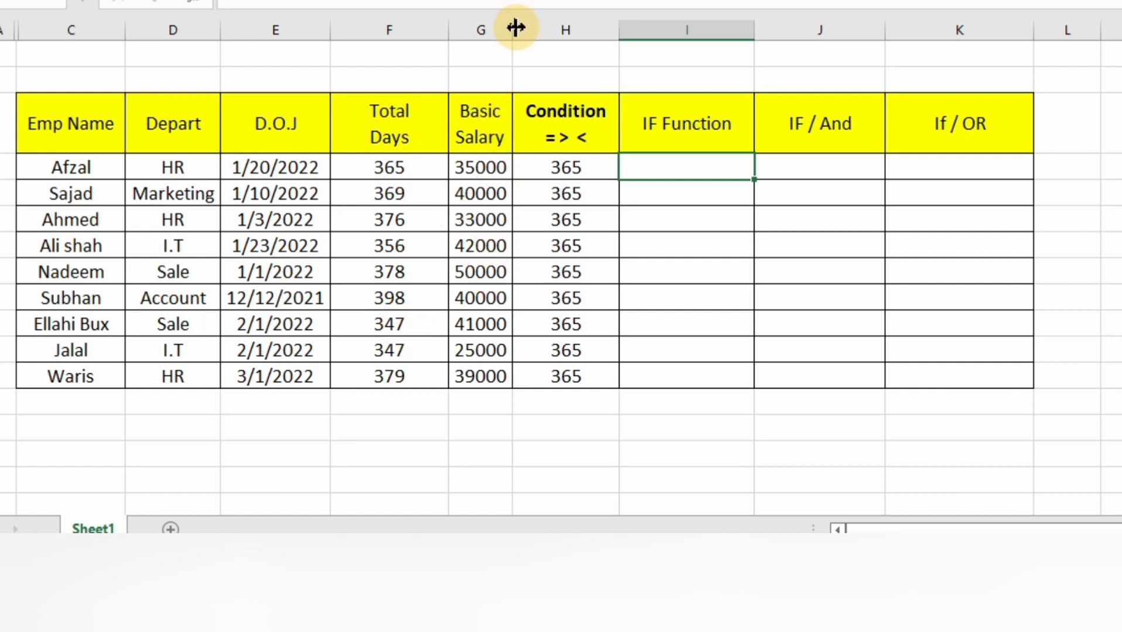
# - Widen the Basic Salary column slightly and enter the heading "5% salary increment" in H2, above the Condition column
pyautogui.moveTo(520, 25); pyautogui.dragTo(520, 29)
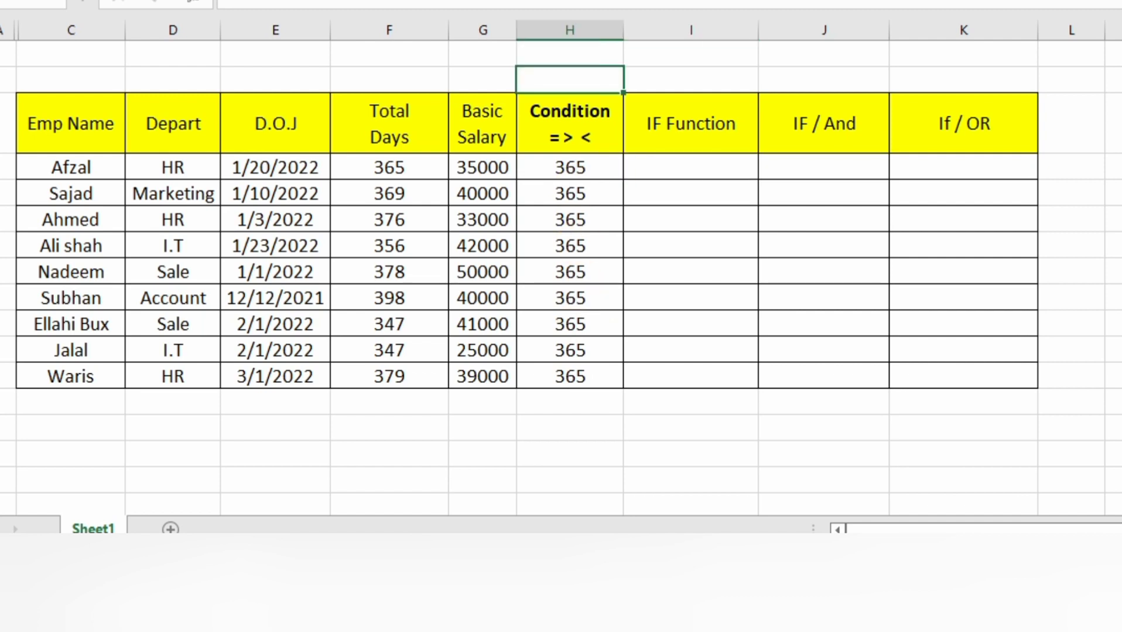
pyautogui.write('5% salary incr')
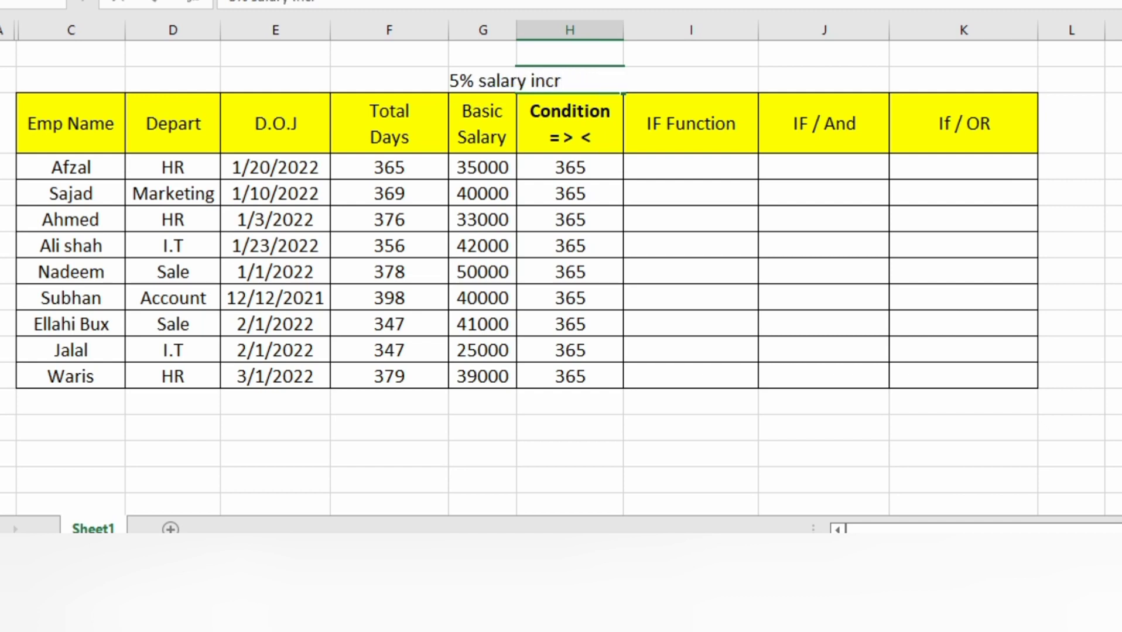
pyautogui.write('ement')
pyautogui.press('Return')
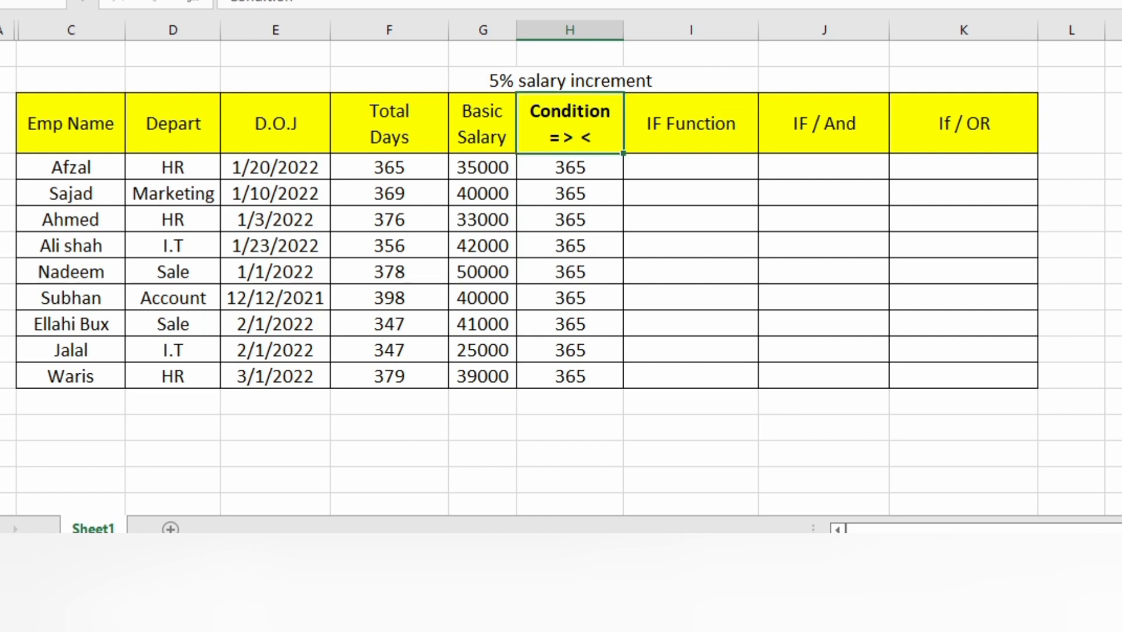
# - Make the "5% salary increment" heading bold
pyautogui.click(496, 80)
pyautogui.click(550, 68)
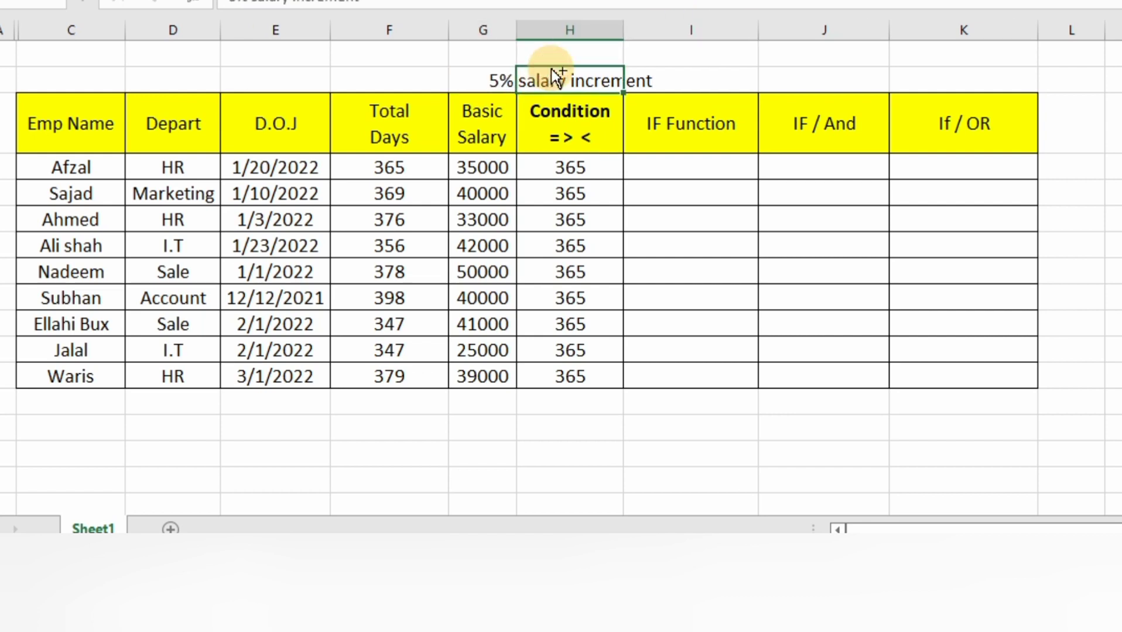
pyautogui.hotkey('ctrl', 'b')
# - Begin an IF formula in I4 with the logical test F4=>H4, comparing total days with the condition value
pyautogui.click(673, 158)
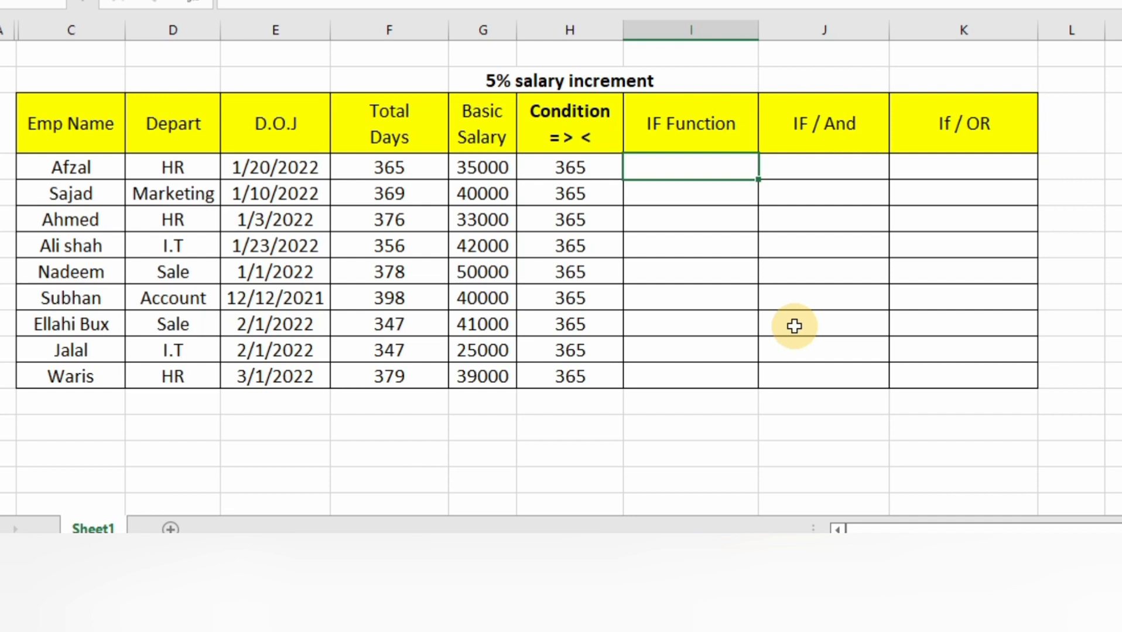
pyautogui.write('=if')
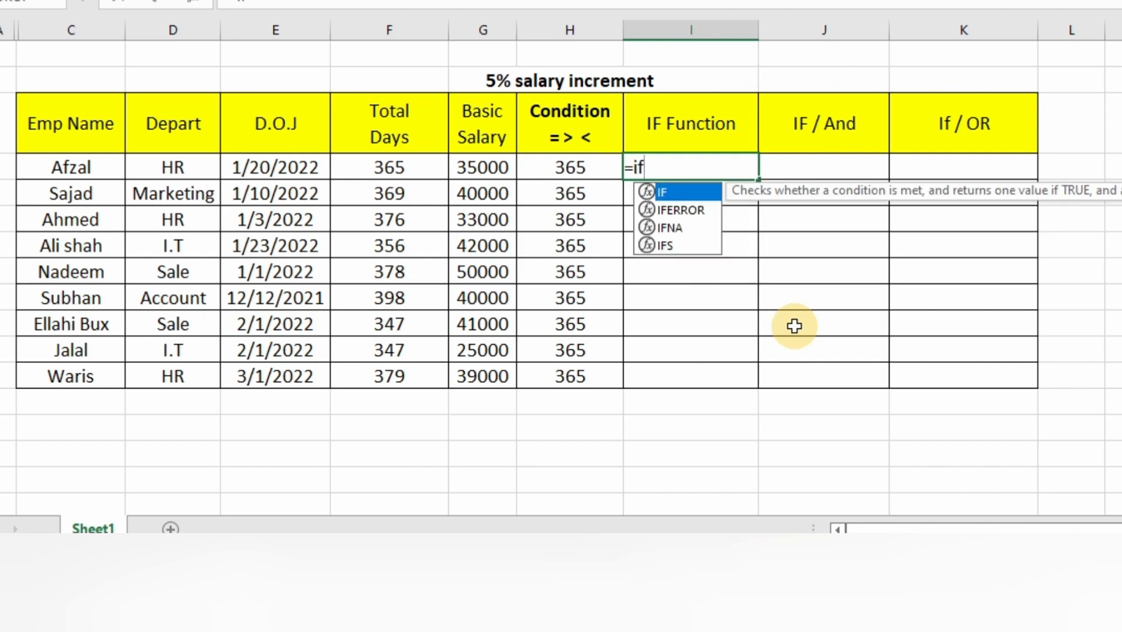
pyautogui.write('(')
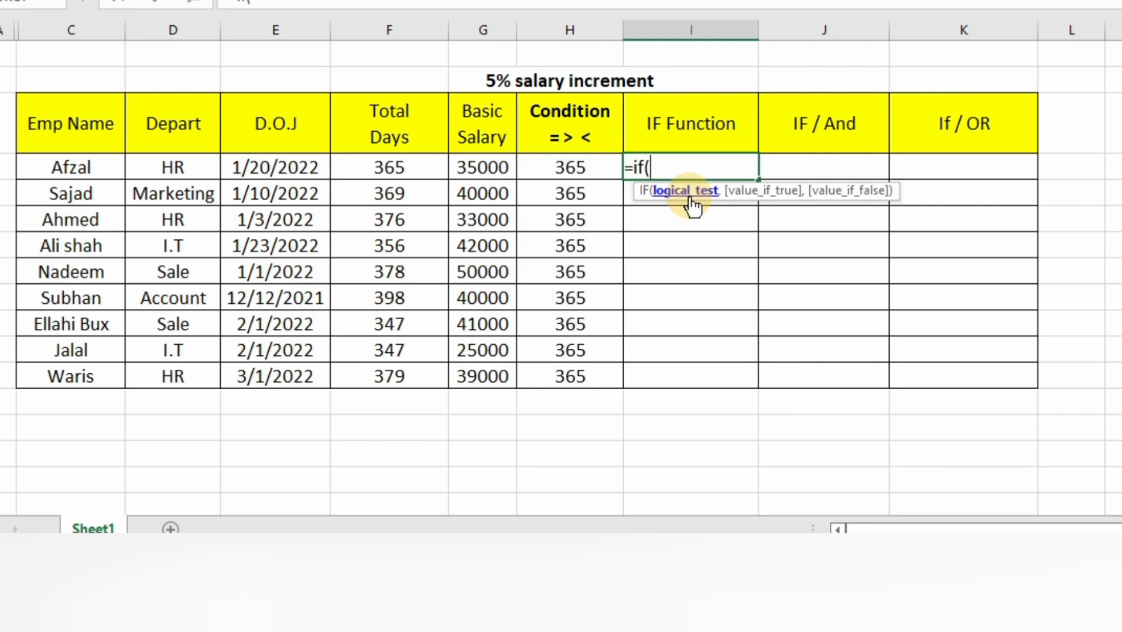
pyautogui.click(385, 168)
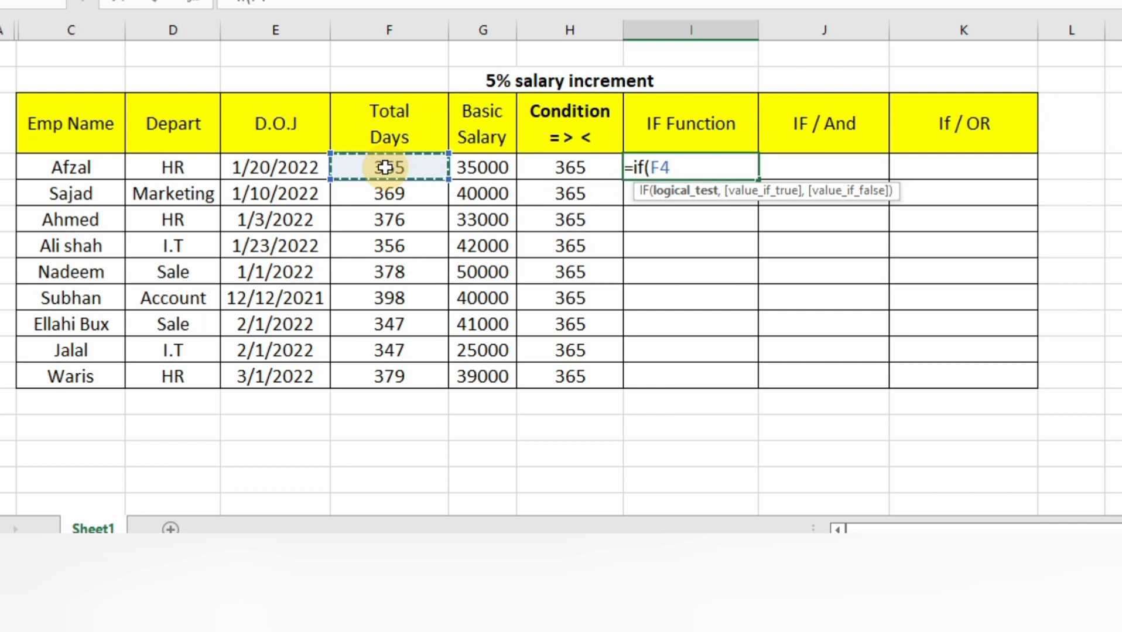
pyautogui.write('=.')
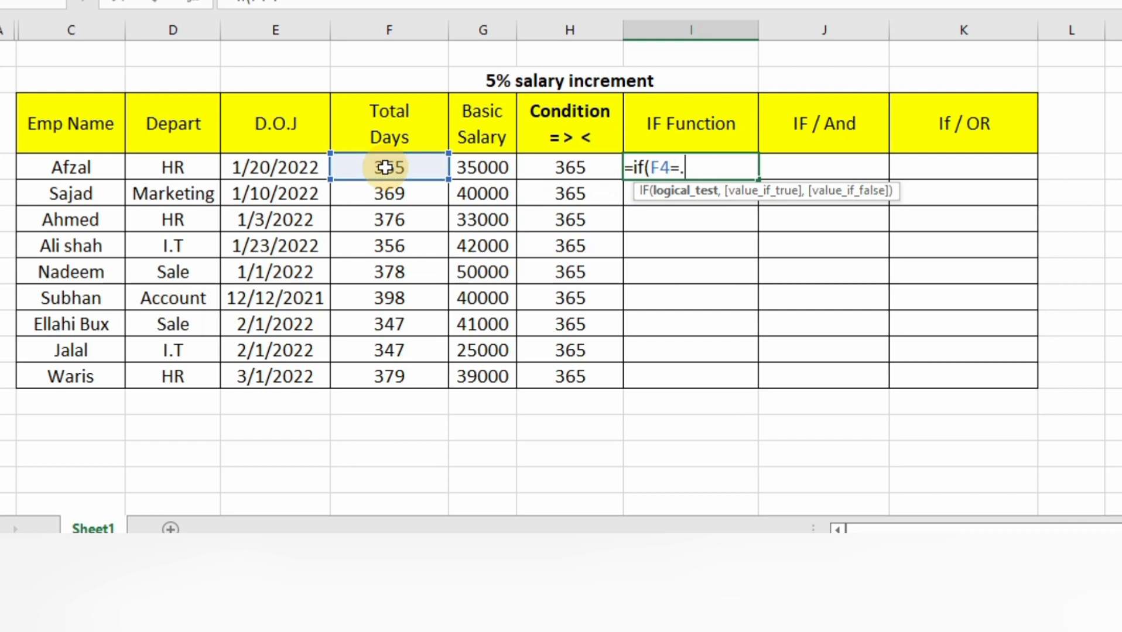
pyautogui.press('BackSpace')
pyautogui.write('>')
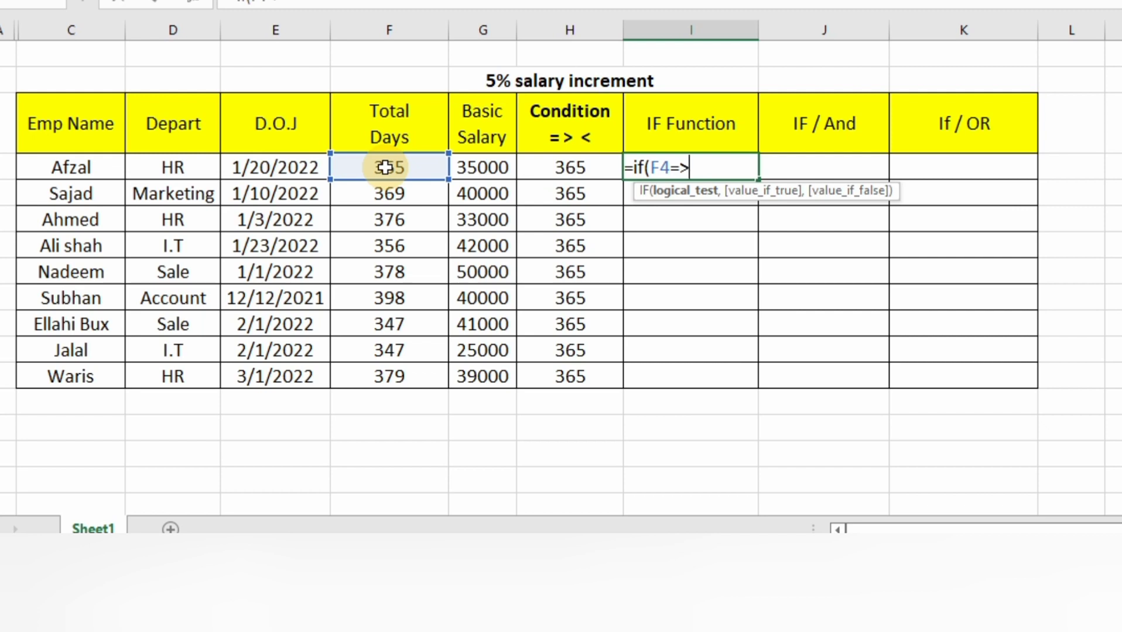
pyautogui.click(547, 174)
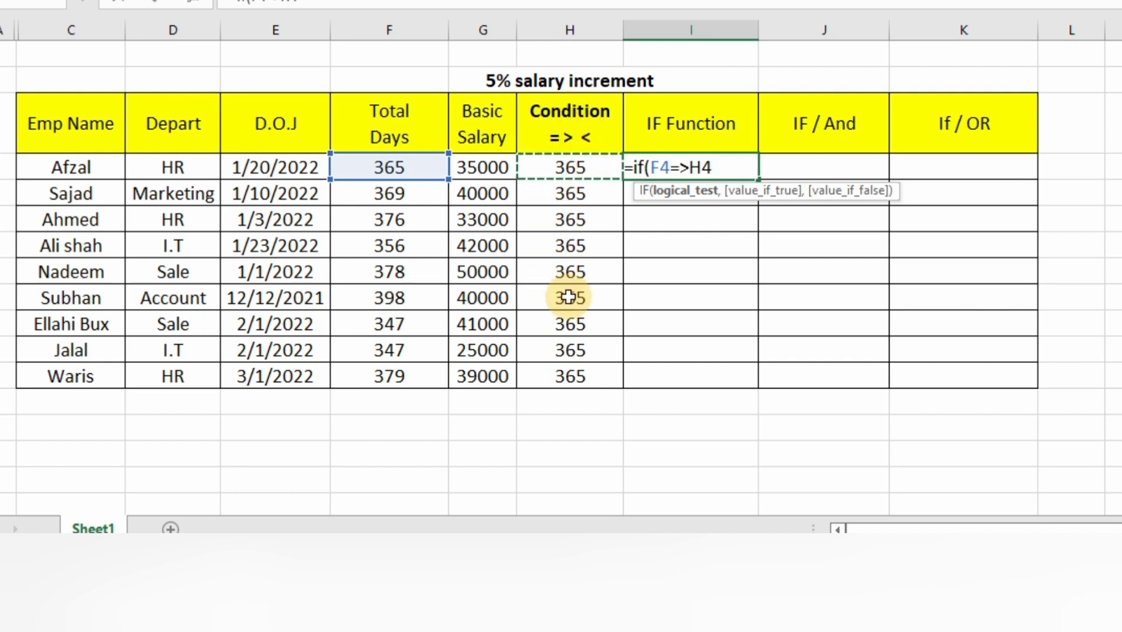
pyautogui.write(',')
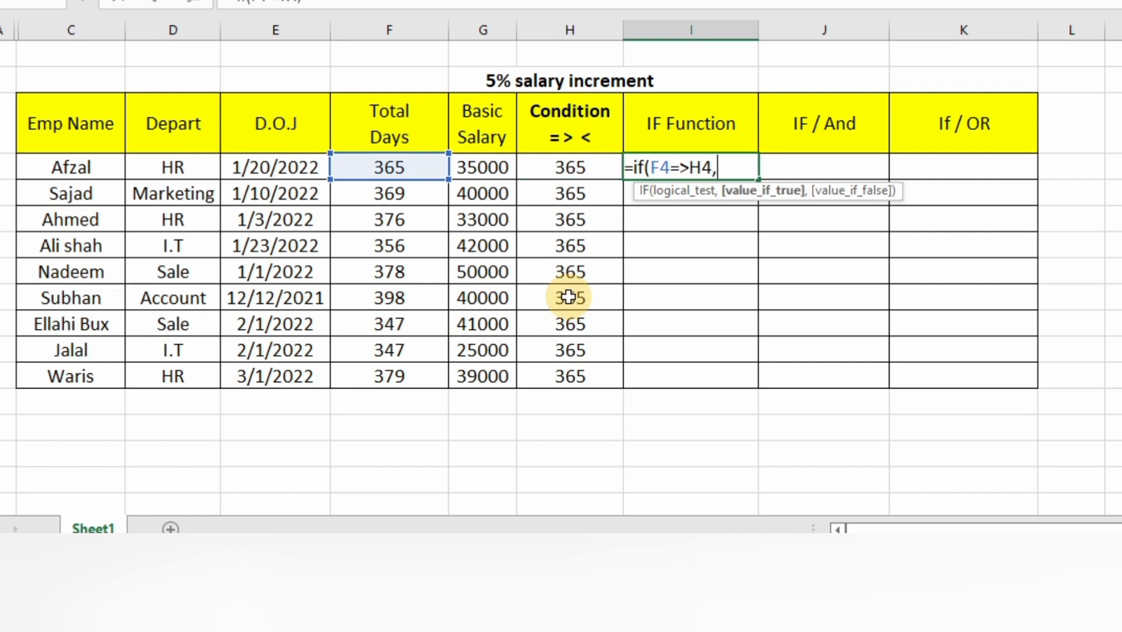
# - Complete the IF formula in I4 with G4*5% as the true value and "wait for next increment" as the false value
pyautogui.click(490, 162)
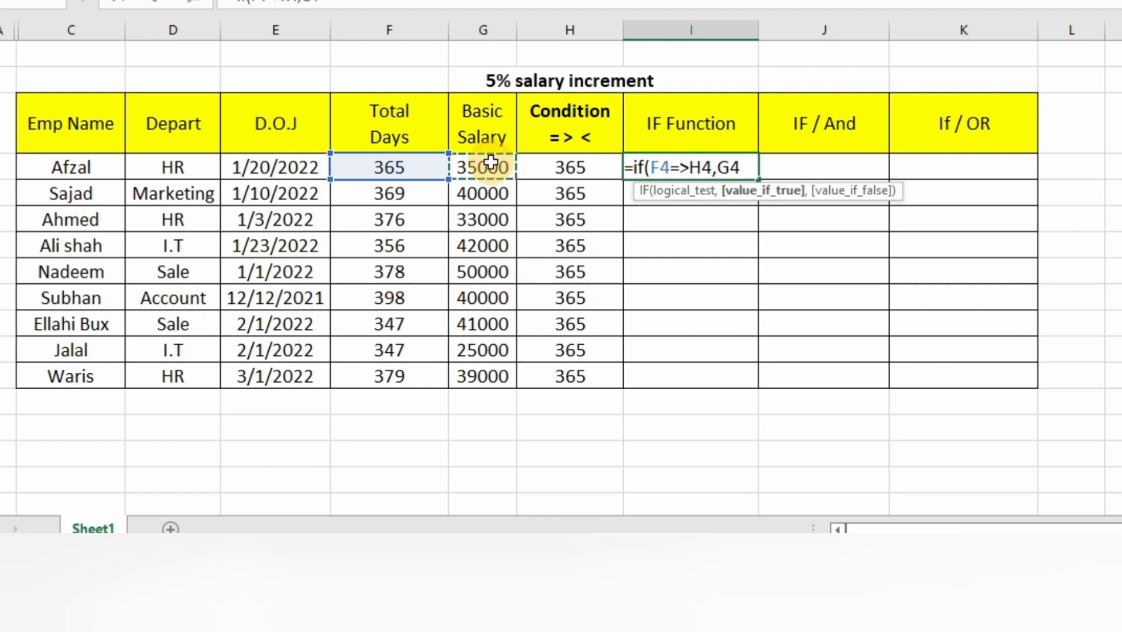
pyautogui.write('*5%')
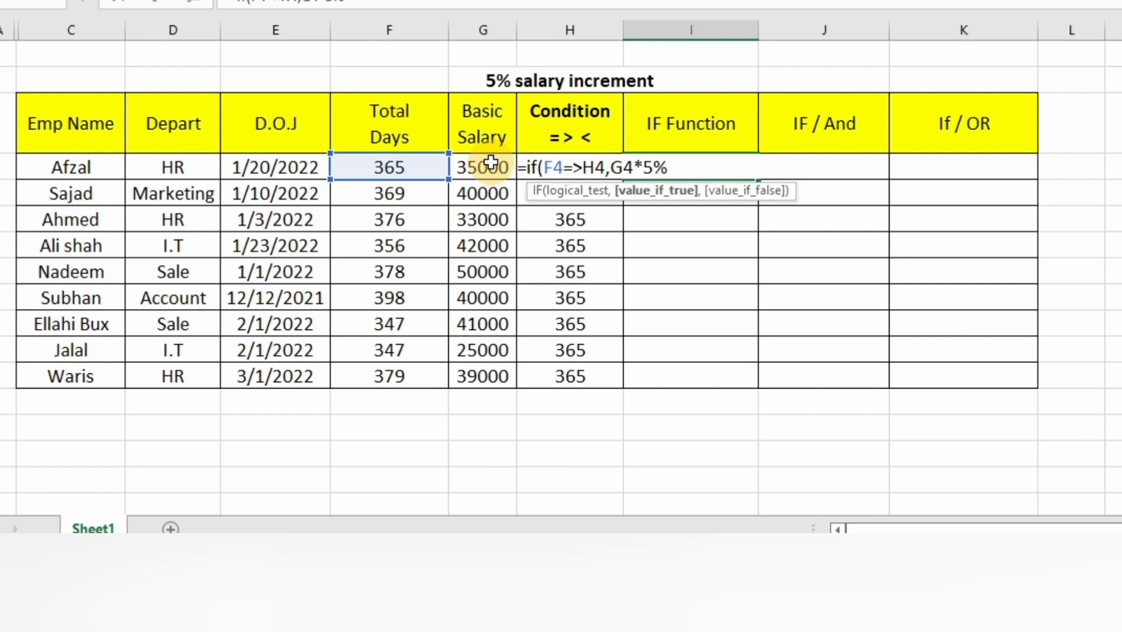
pyautogui.write(',')
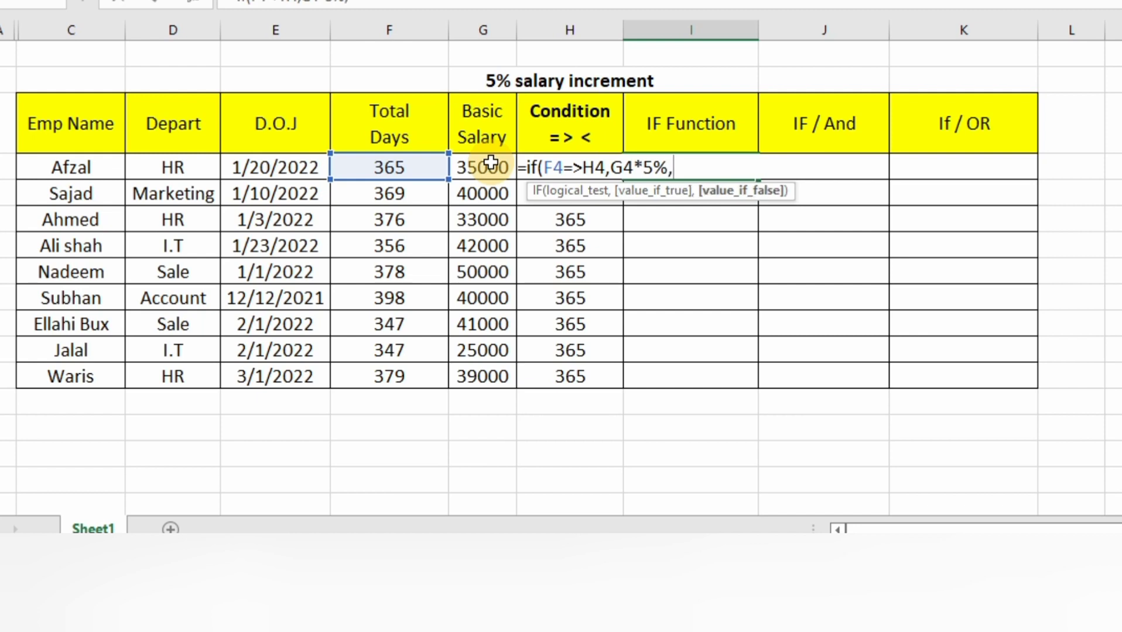
pyautogui.write('"')
pyautogui.write('wait for')
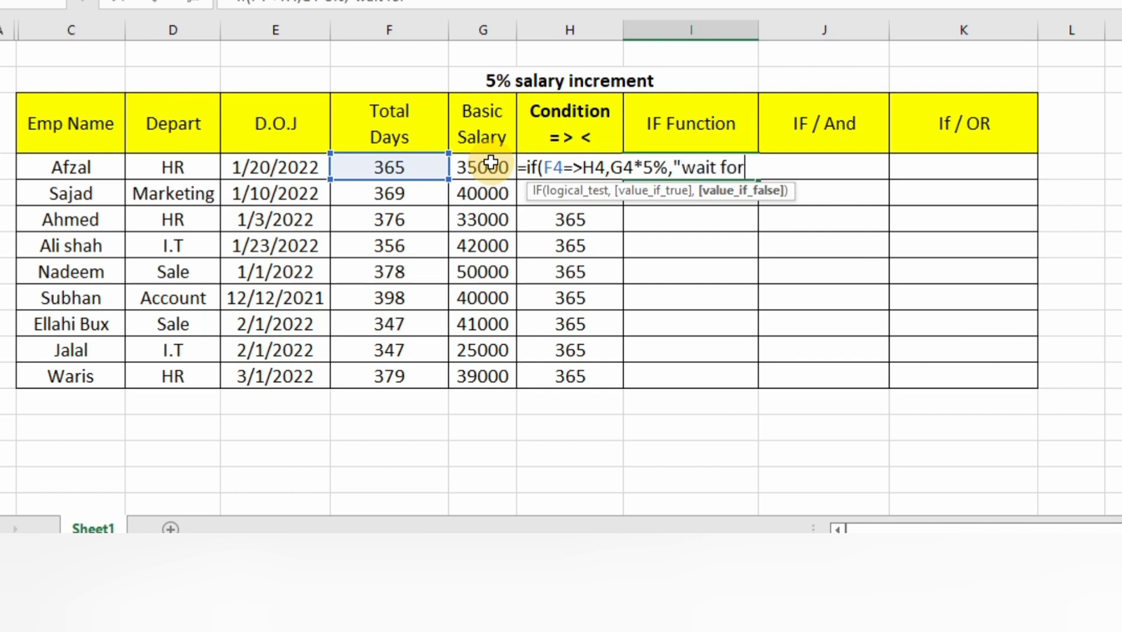
pyautogui.write(' next increment"')
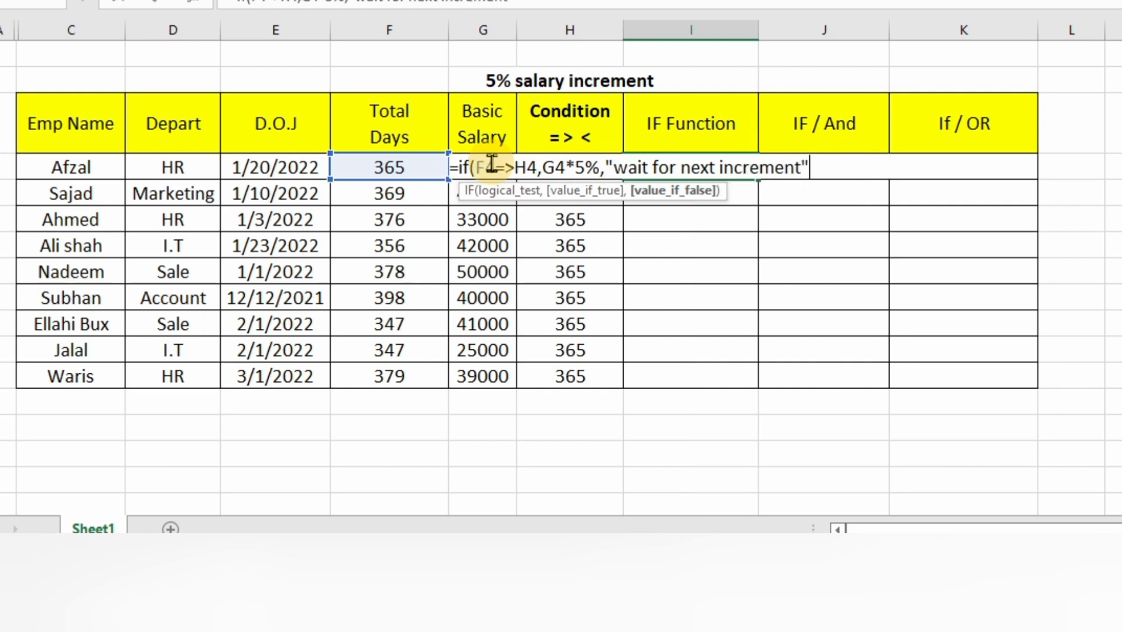
pyautogui.write(')')
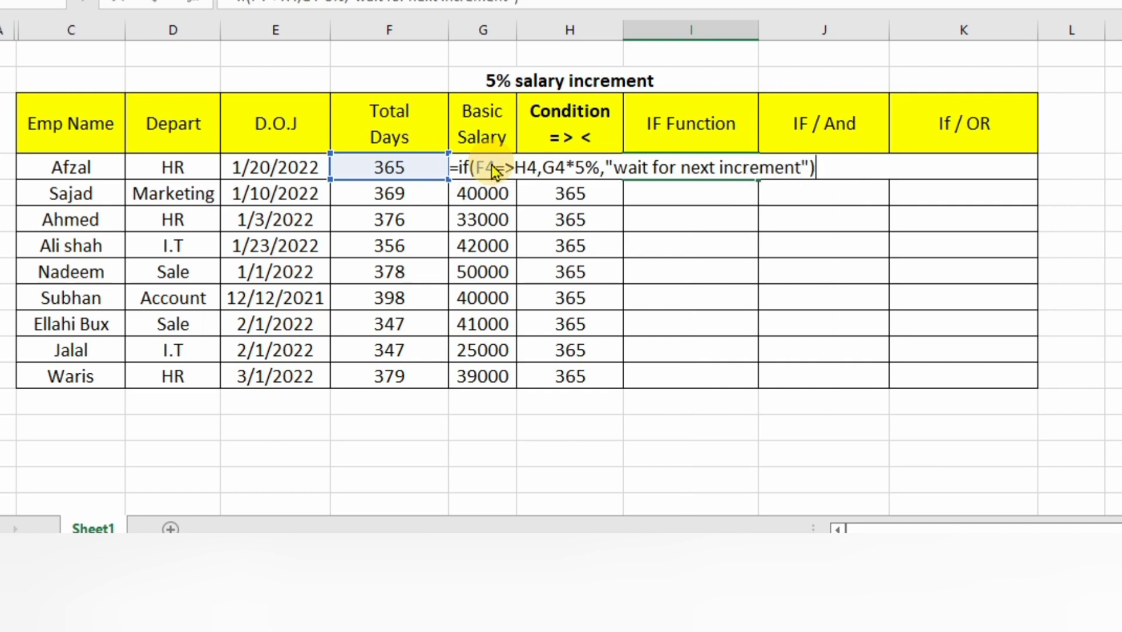
pyautogui.press('Return')
pyautogui.click(603, 273)
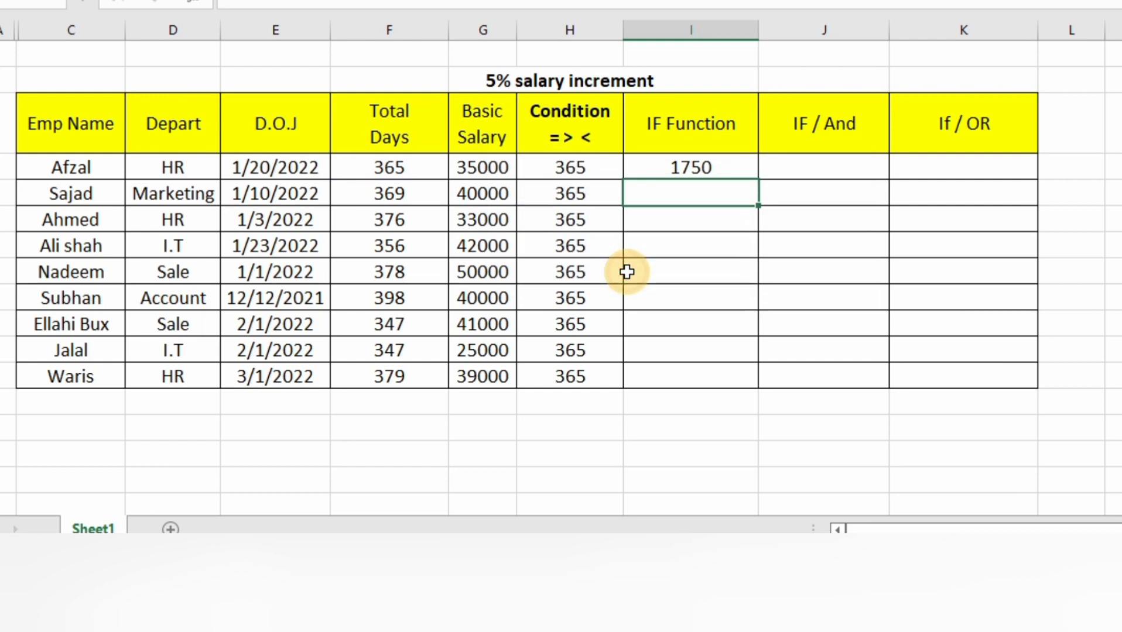
# - Copy the IF formula from I4 down through I12 and left-align the filled cells
pyautogui.click(729, 171)
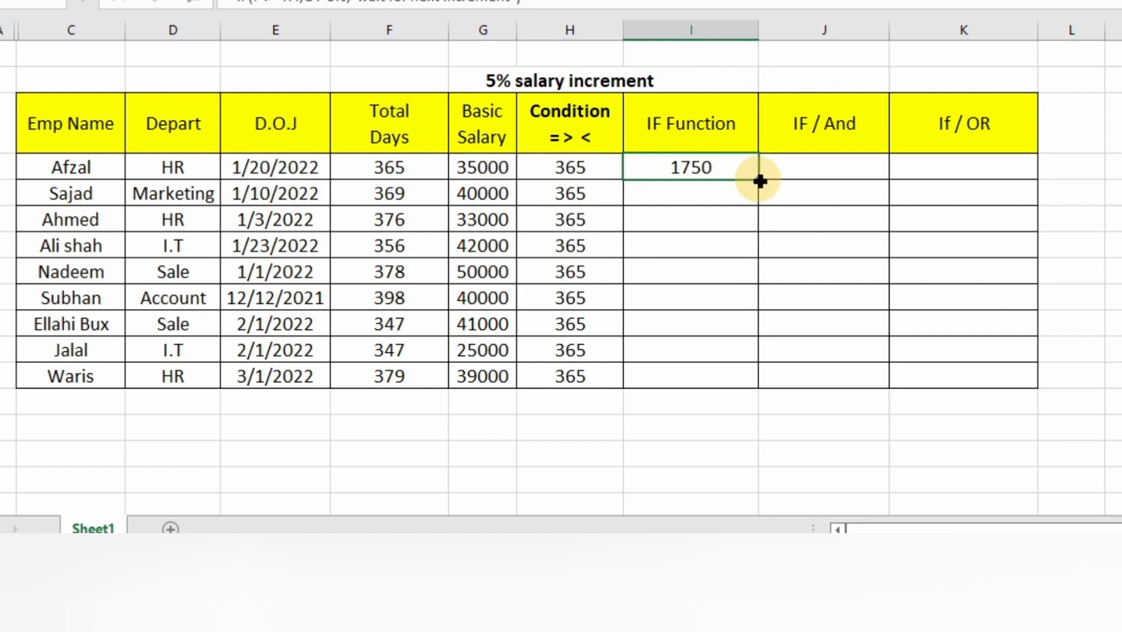
pyautogui.moveTo(759, 181); pyautogui.dragTo(762, 206)
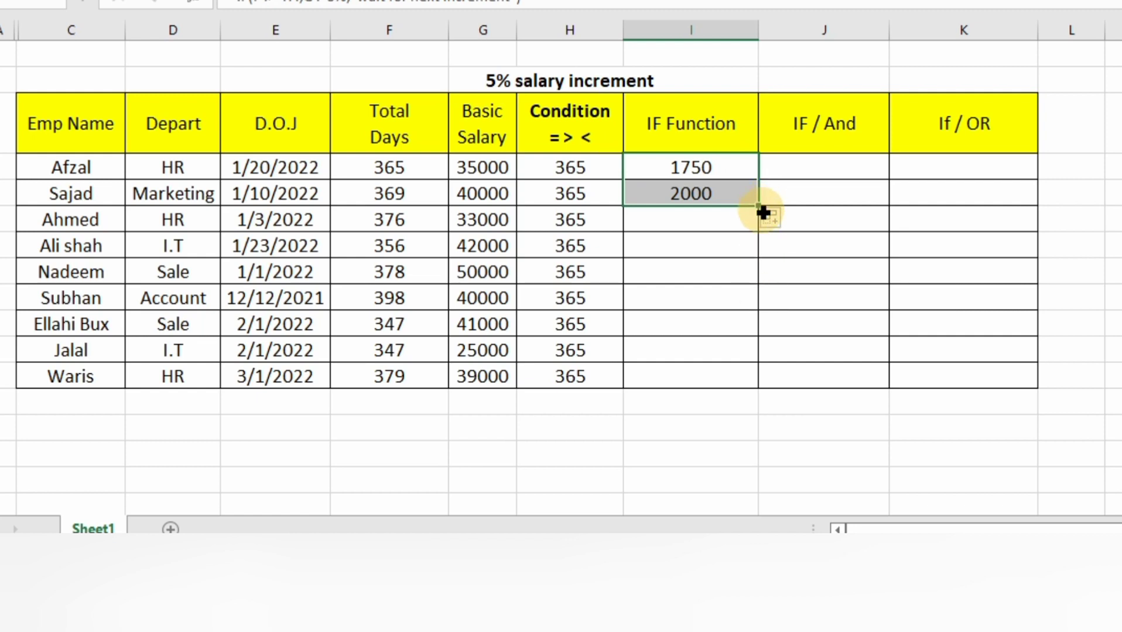
pyautogui.moveTo(760, 208); pyautogui.dragTo(765, 378)
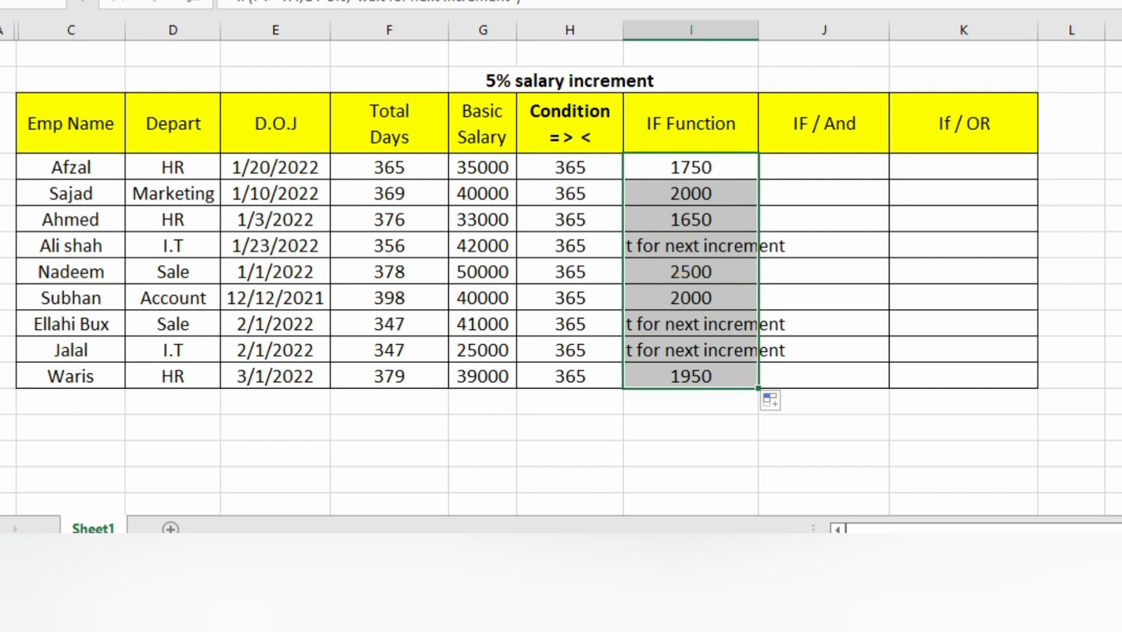
pyautogui.click(318, 0)
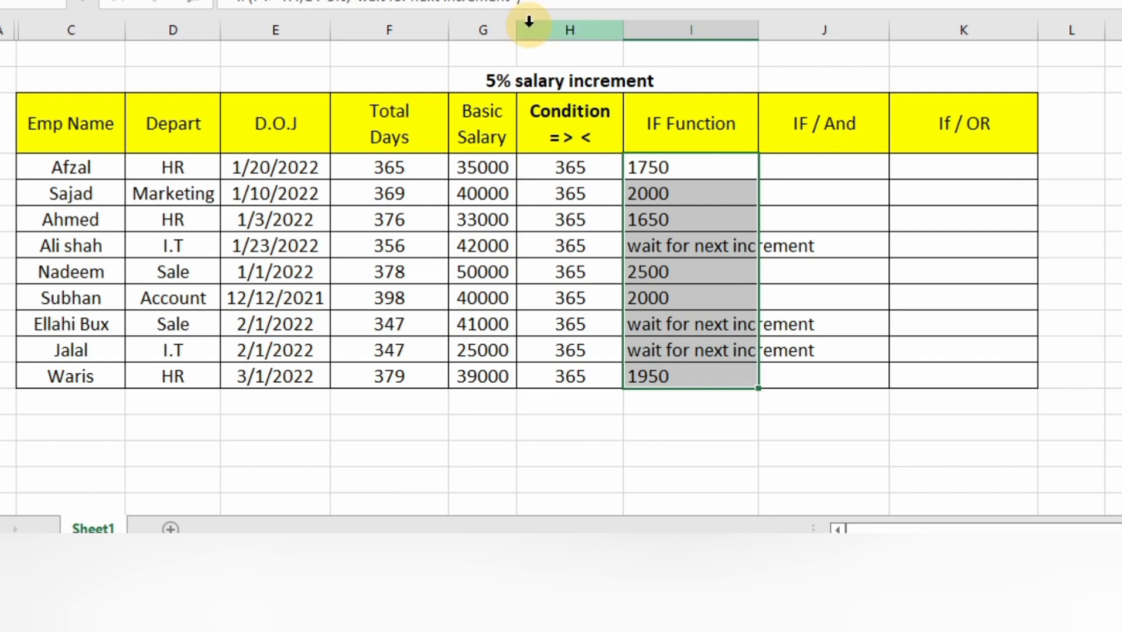
pyautogui.click(719, 172)
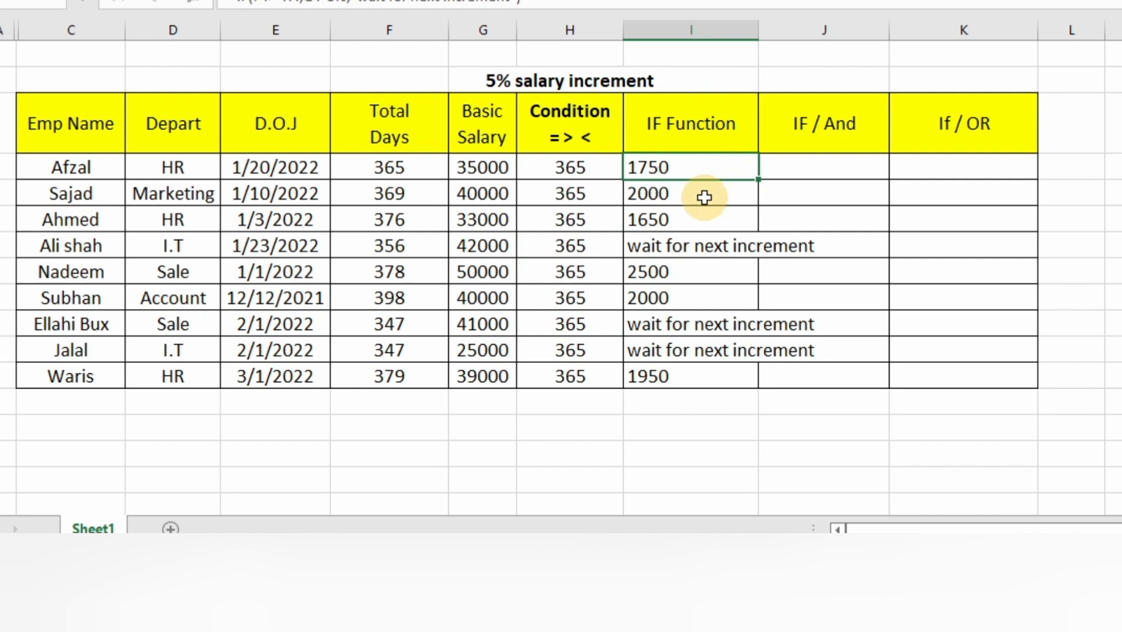
pyautogui.click(705, 198)
pyautogui.click(694, 222)
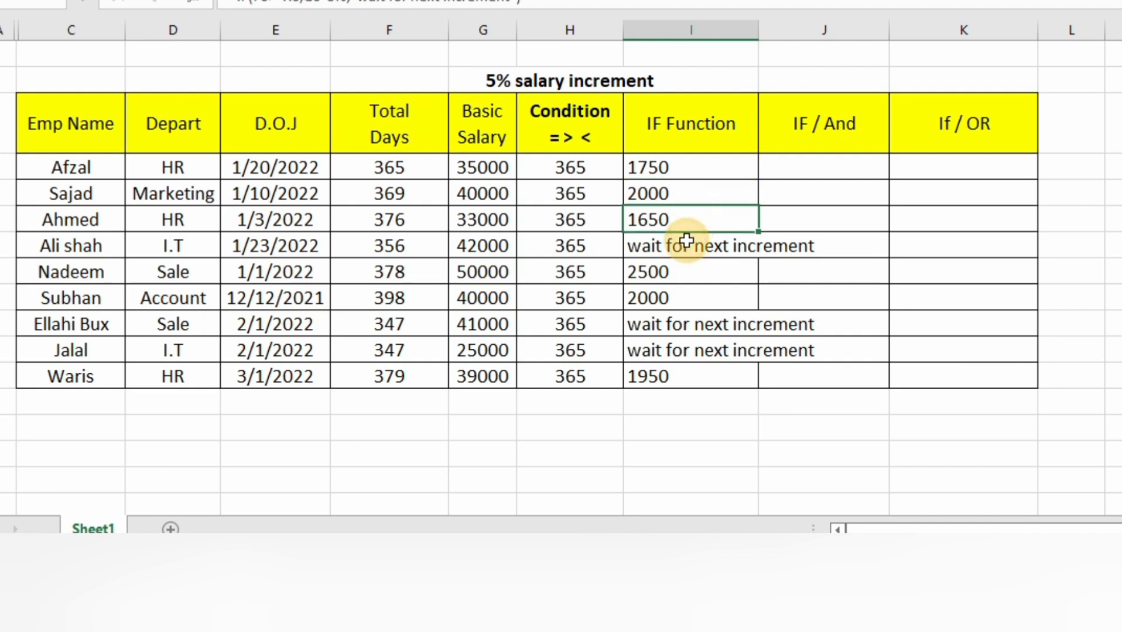
pyautogui.click(682, 243)
pyautogui.click(675, 268)
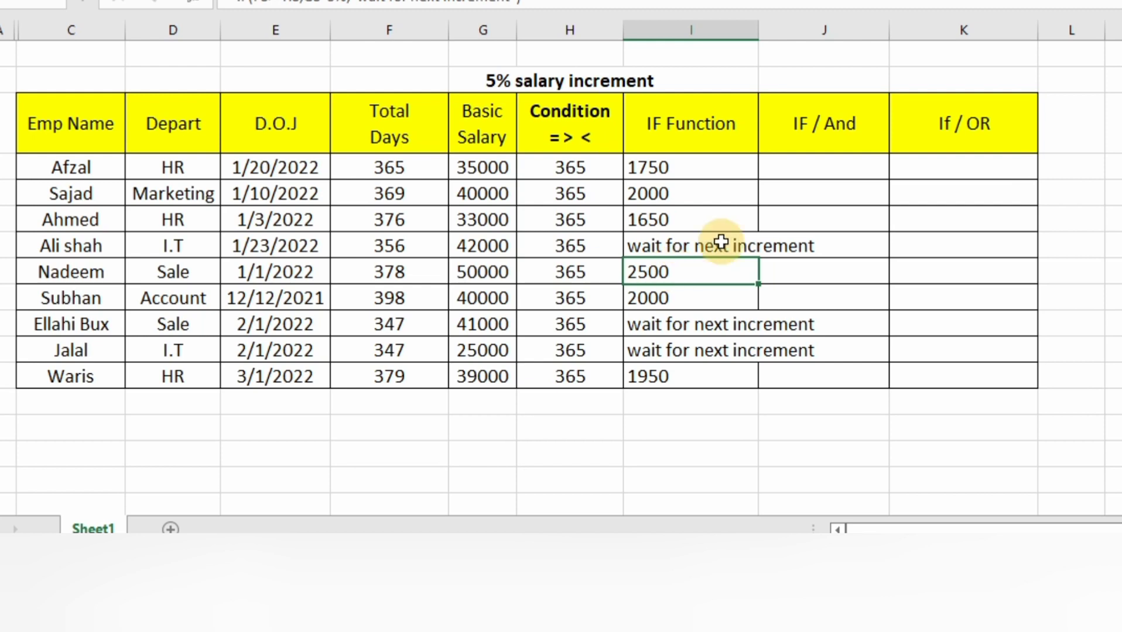
# - Begin an IF formula in J4 with a nested AND whose first condition is D4="HR"
pyautogui.click(815, 172)
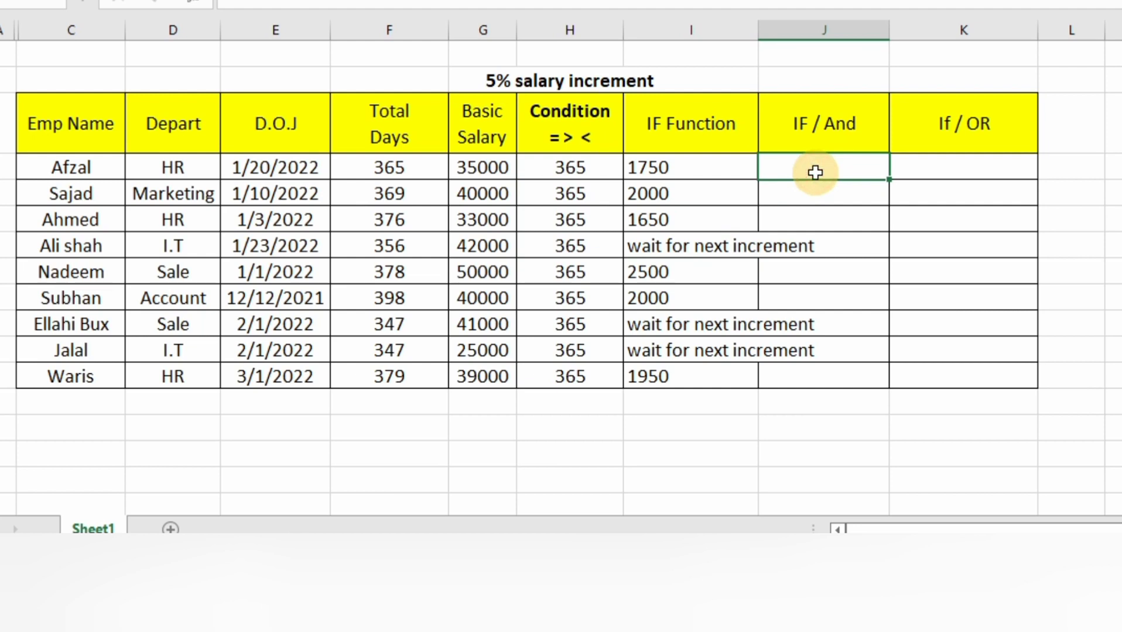
pyautogui.write('=')
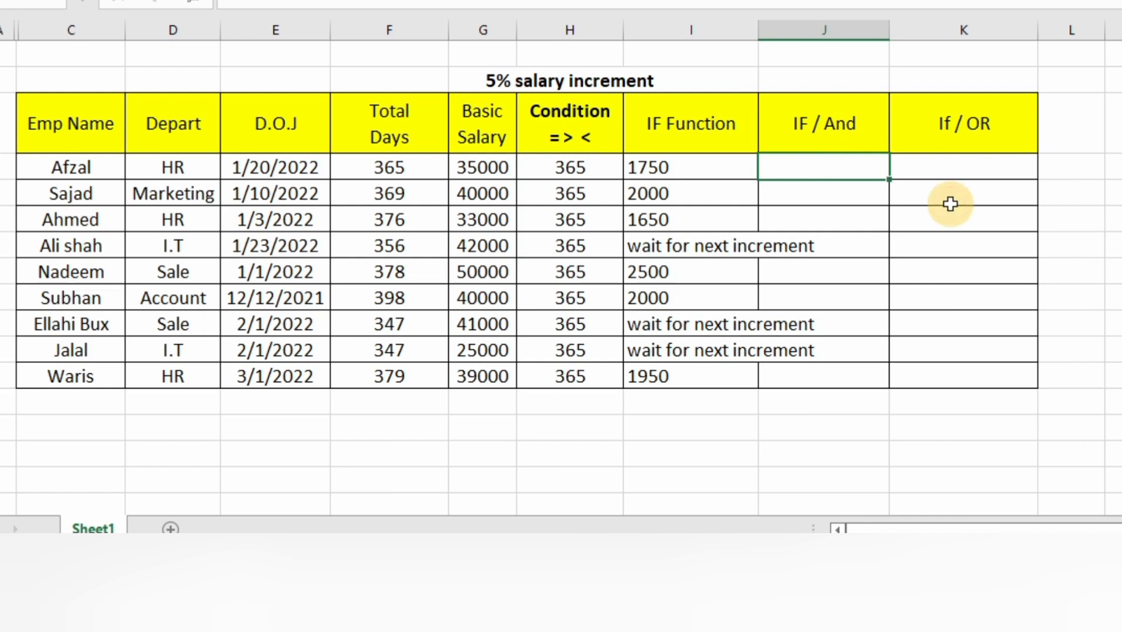
pyautogui.write('f')
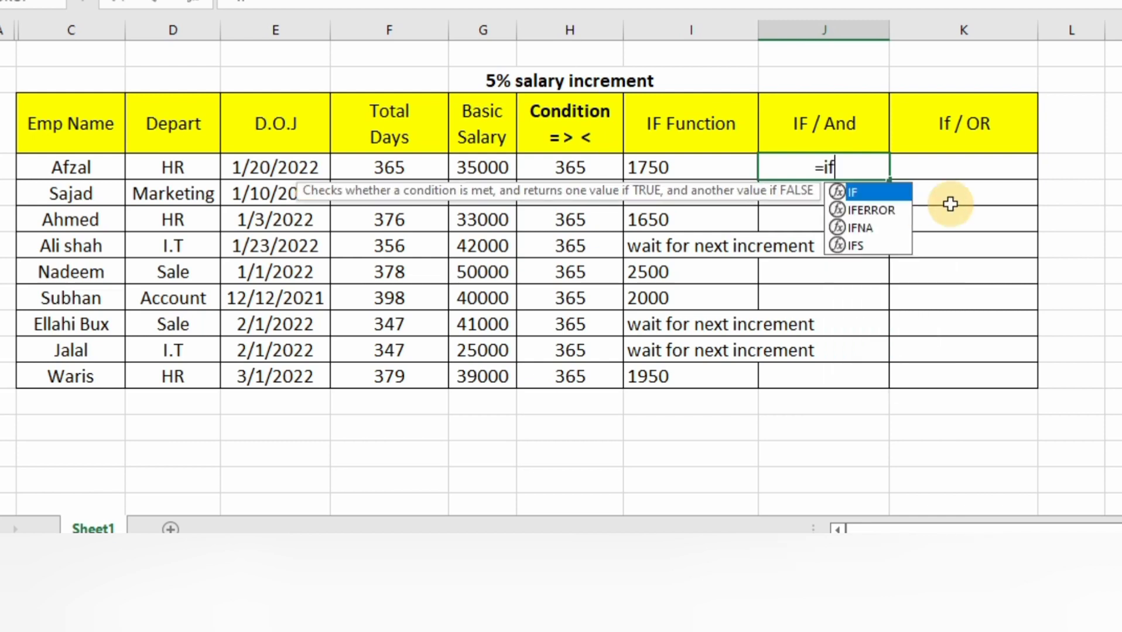
pyautogui.write('(')
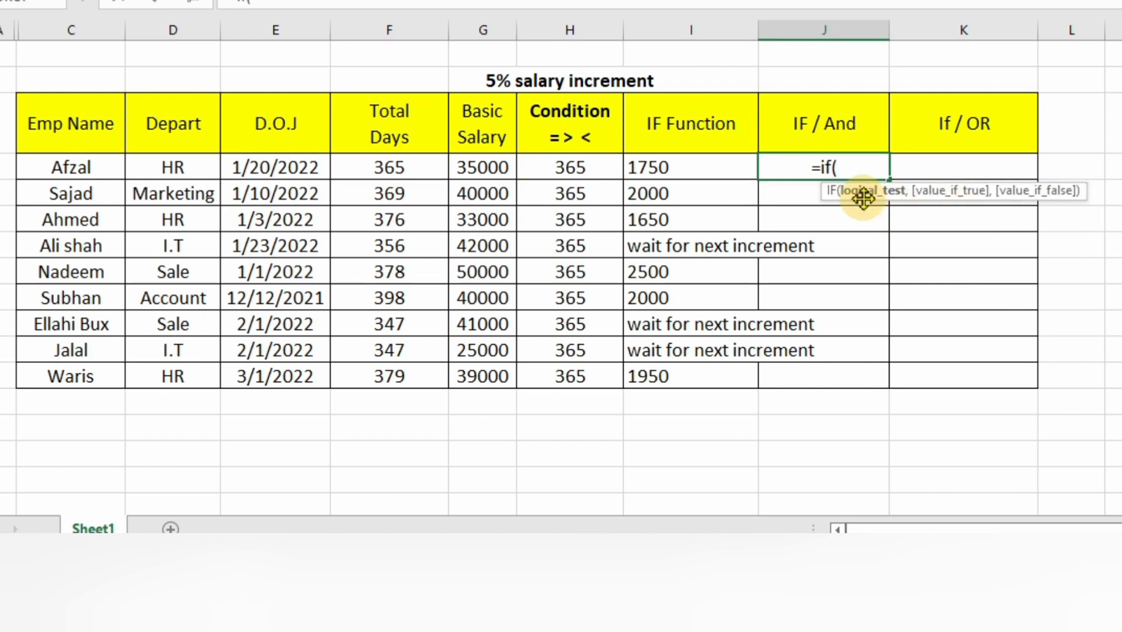
pyautogui.write('and')
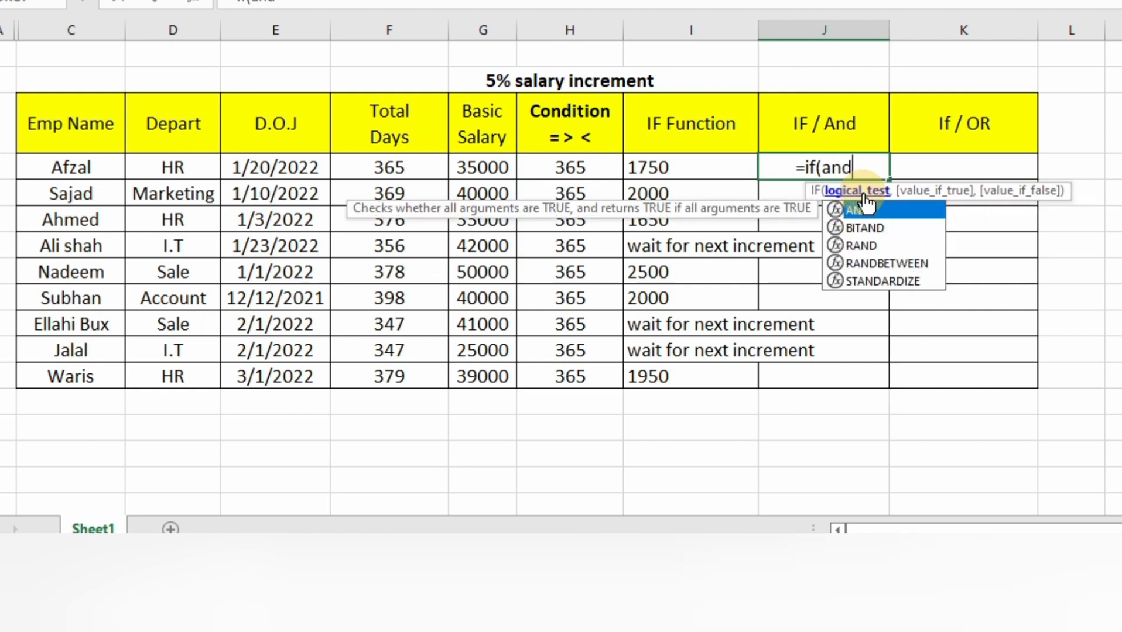
pyautogui.doubleClick(865, 208)
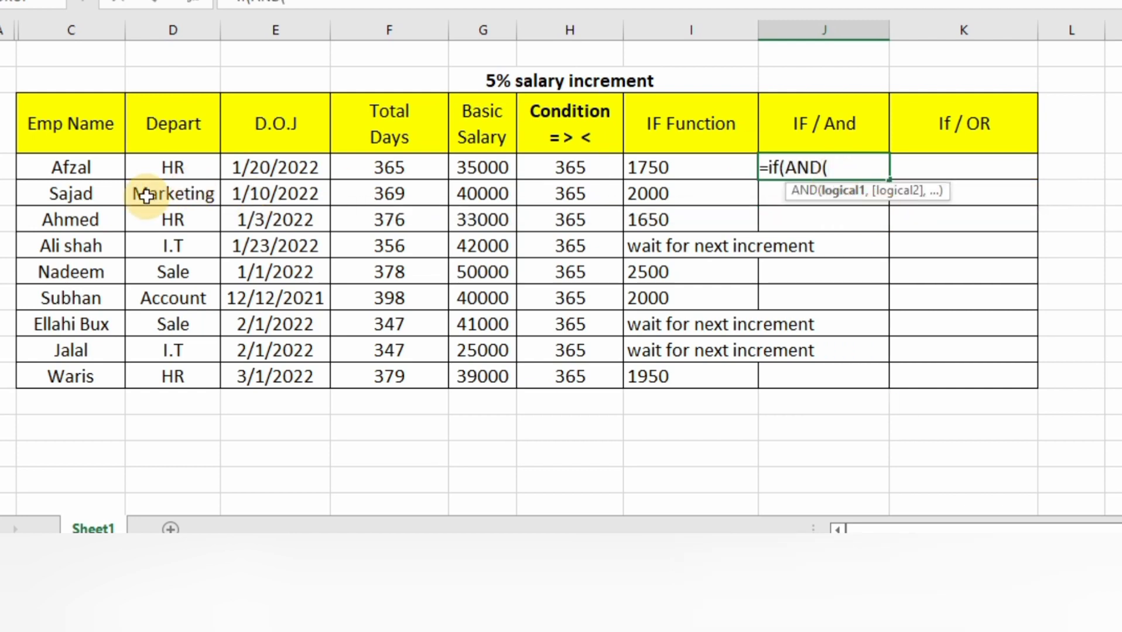
pyautogui.click(169, 166)
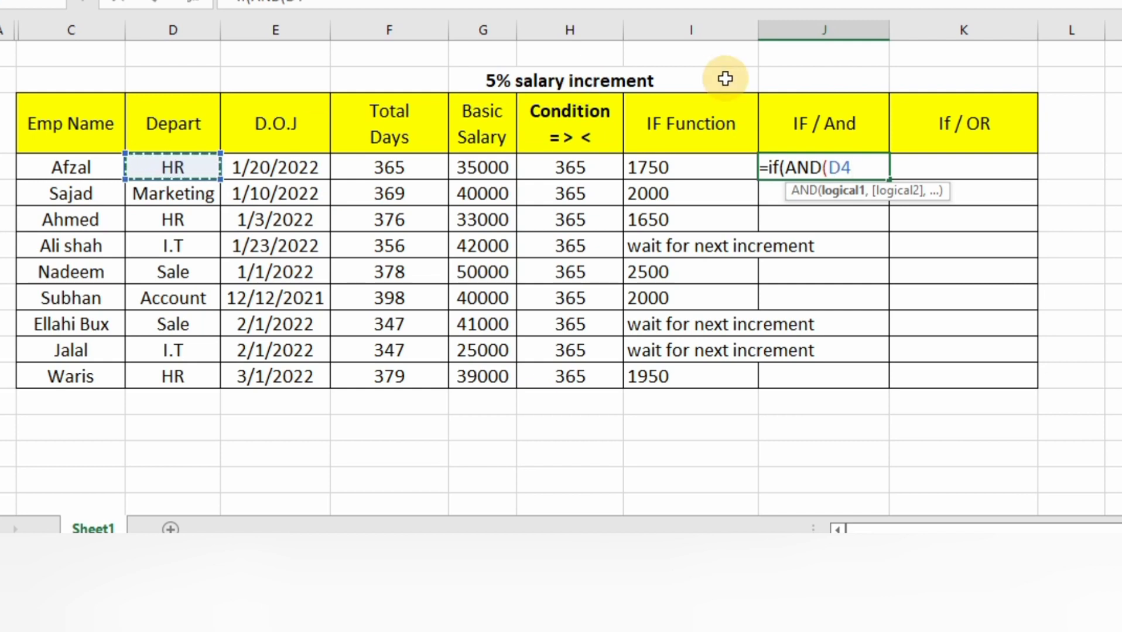
pyautogui.write('=')
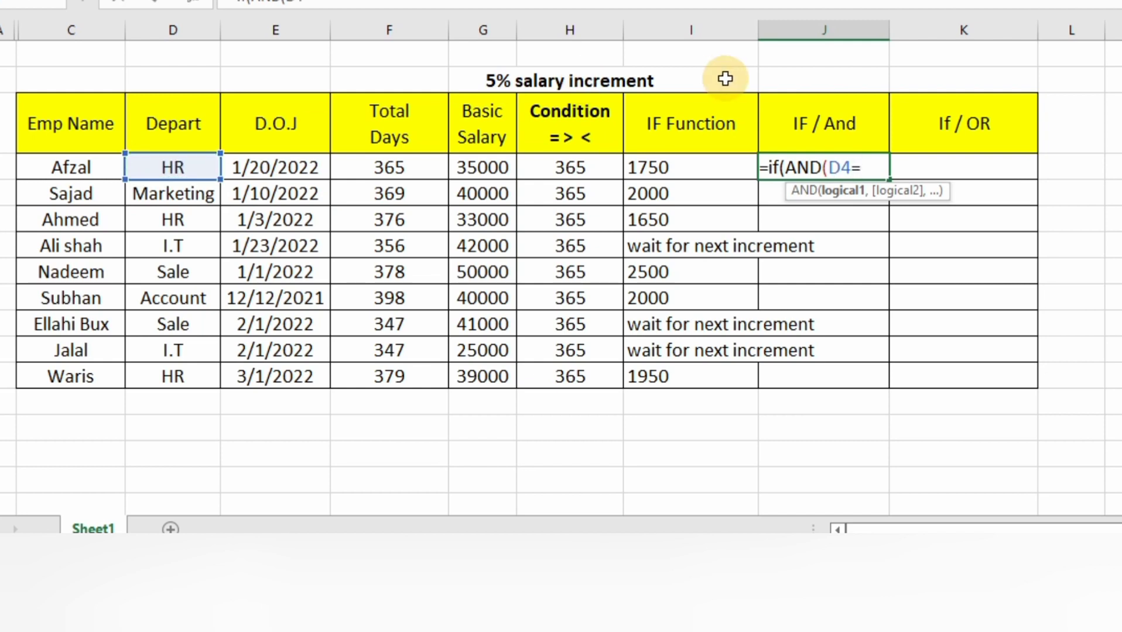
pyautogui.write('"HR"')
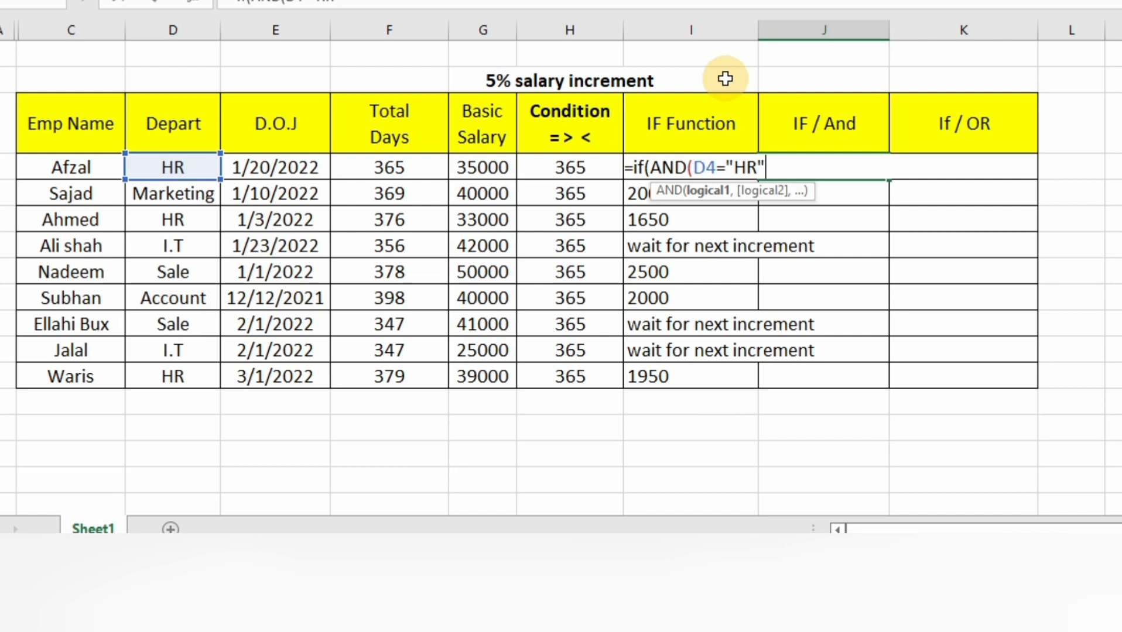
pyautogui.write(',')
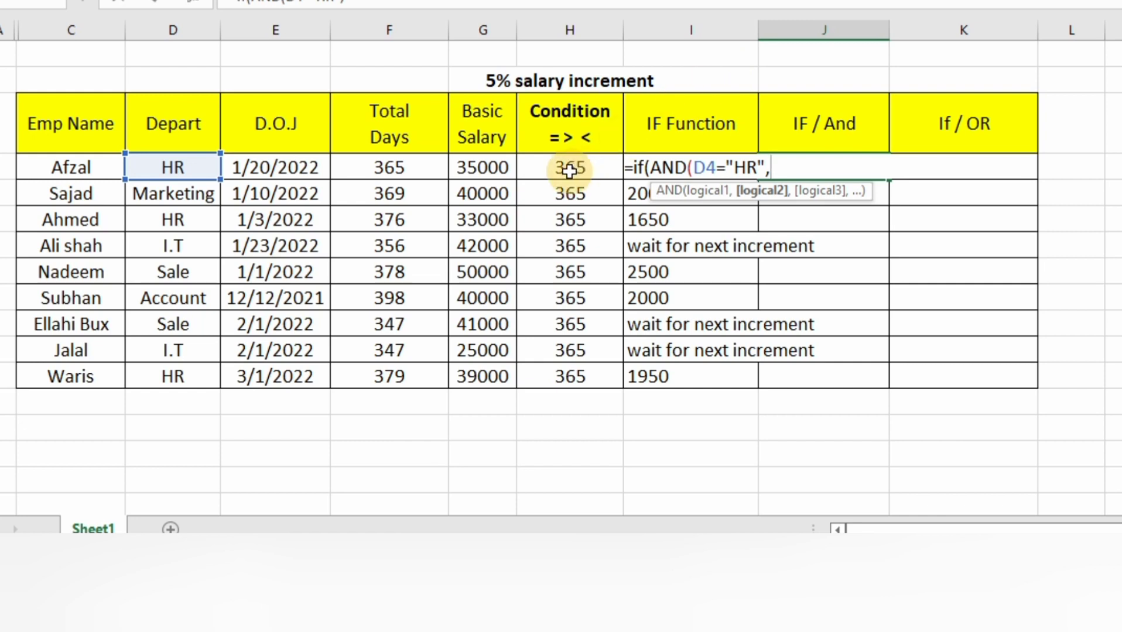
# - Add F4=>H4 as the second AND condition in J4 and close the AND function
pyautogui.click(390, 169)
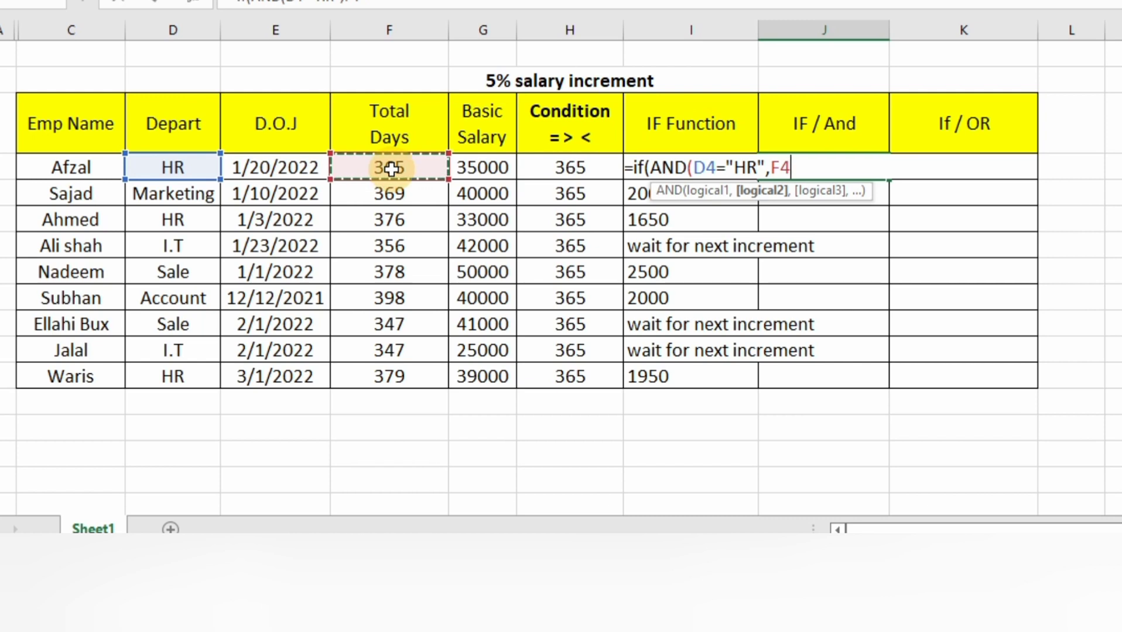
pyautogui.write('=')
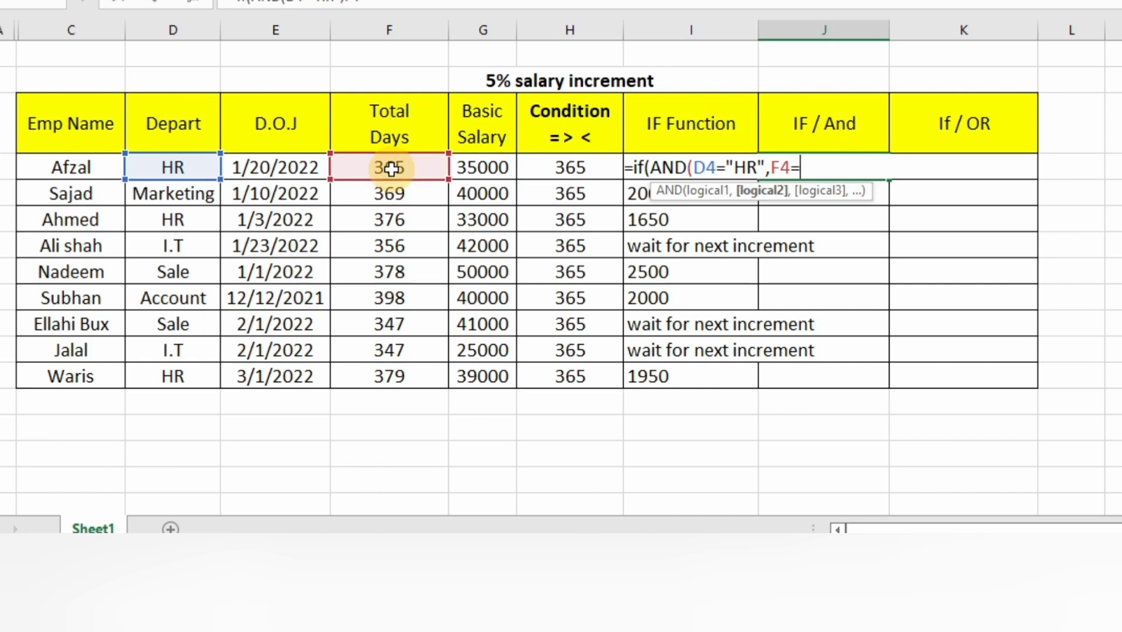
pyautogui.write('>')
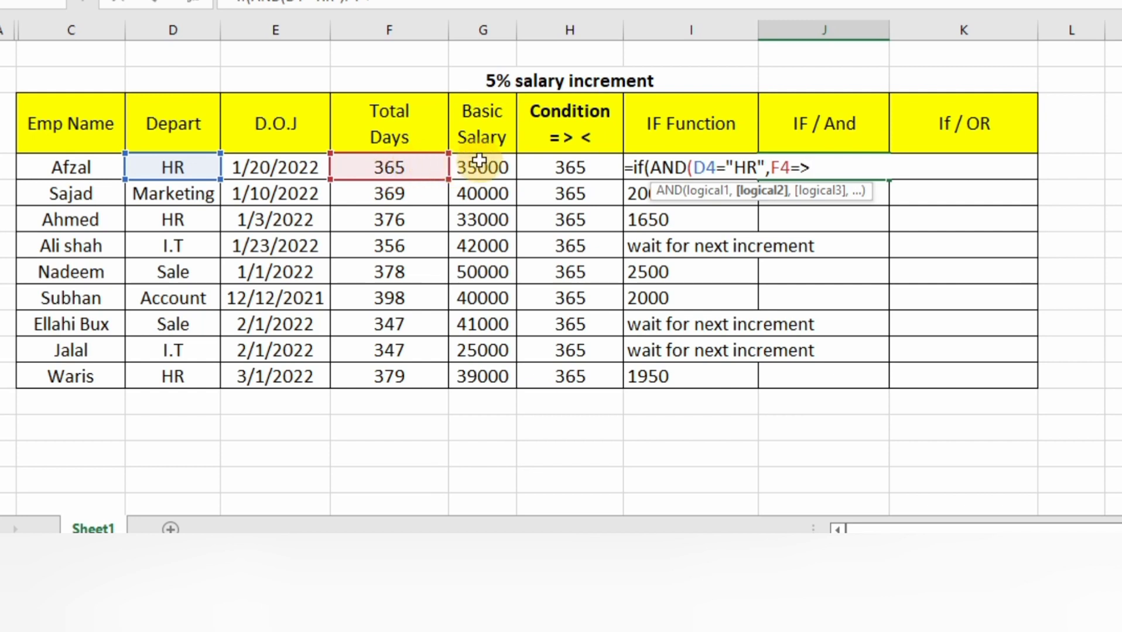
pyautogui.click(574, 167)
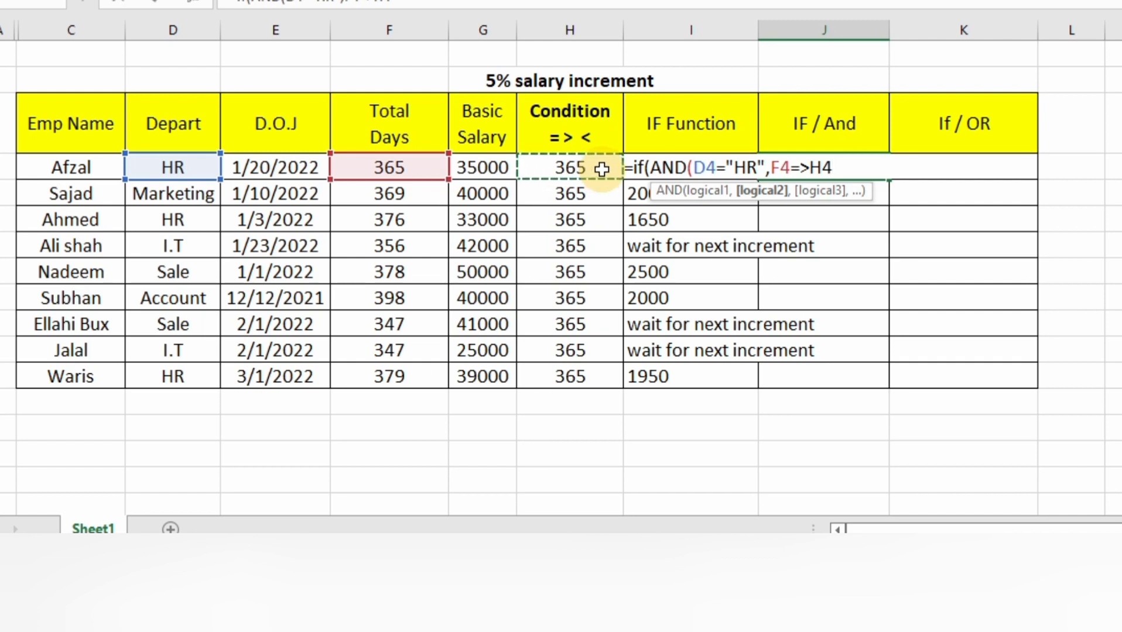
pyautogui.write('),')
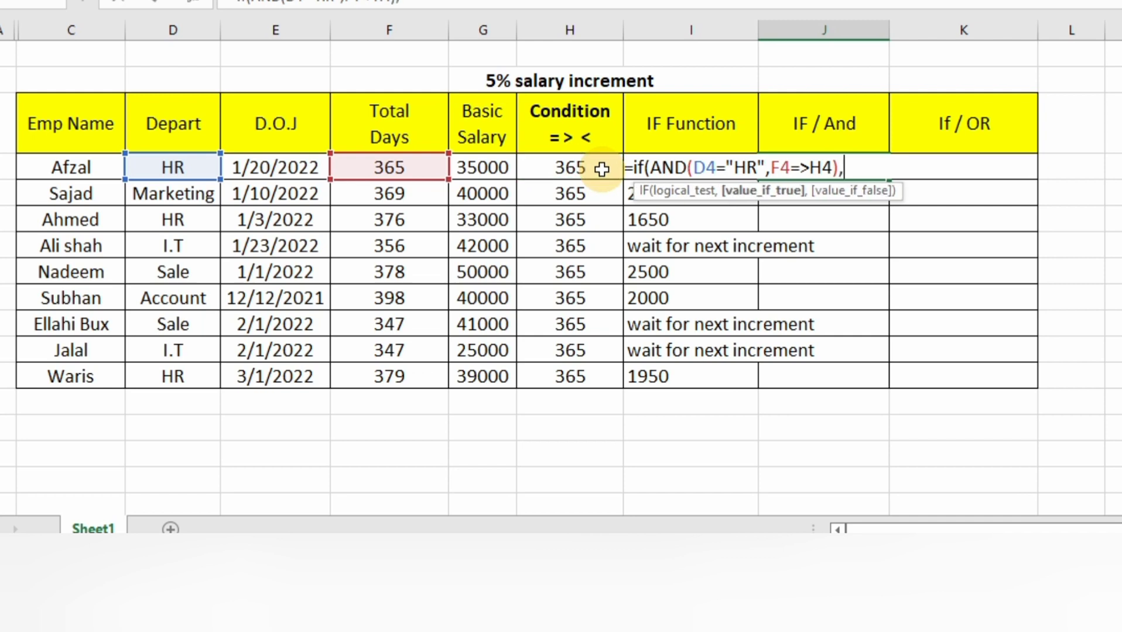
# - Set G4*5% as the true value of the IF/AND formula in J4
pyautogui.click(493, 170)
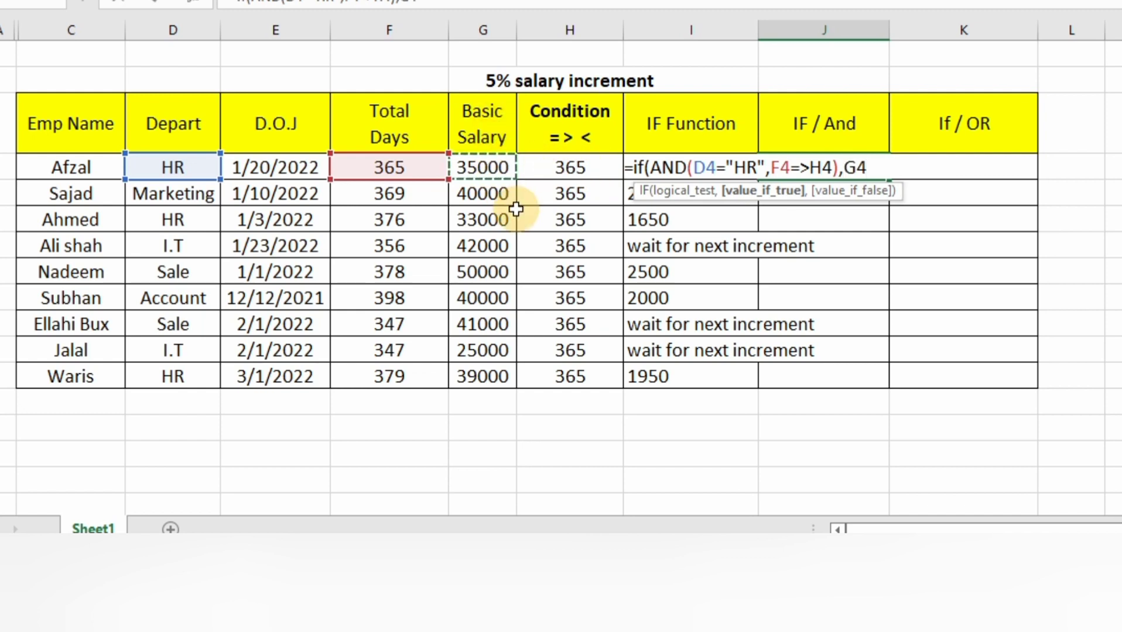
pyautogui.write('*5')
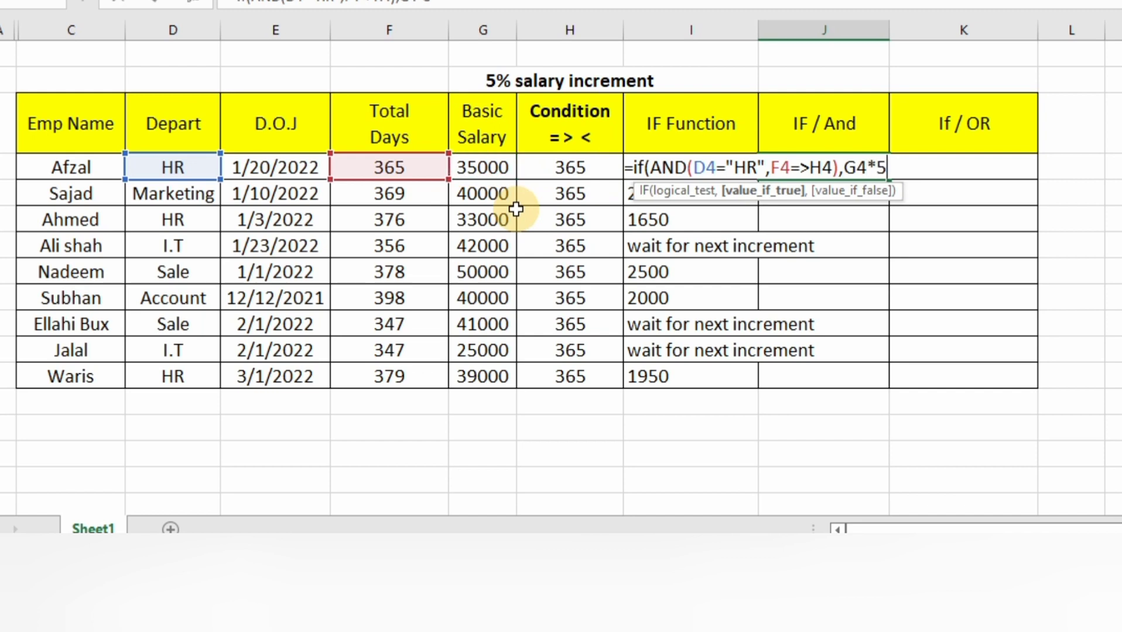
pyautogui.write('%,')
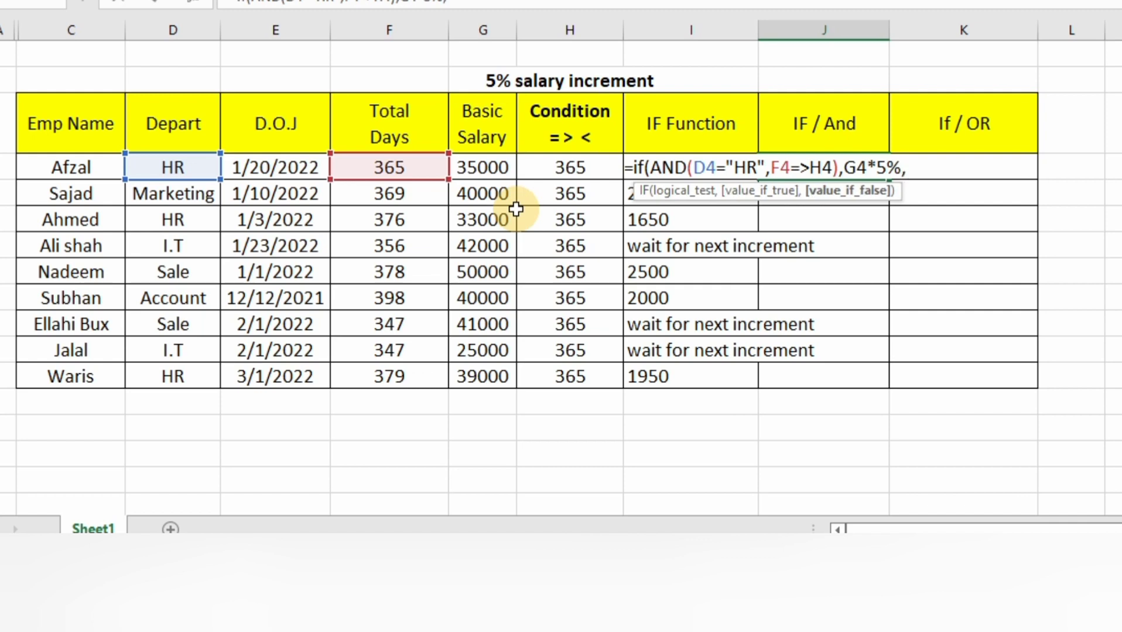
pyautogui.write('"wait for ')
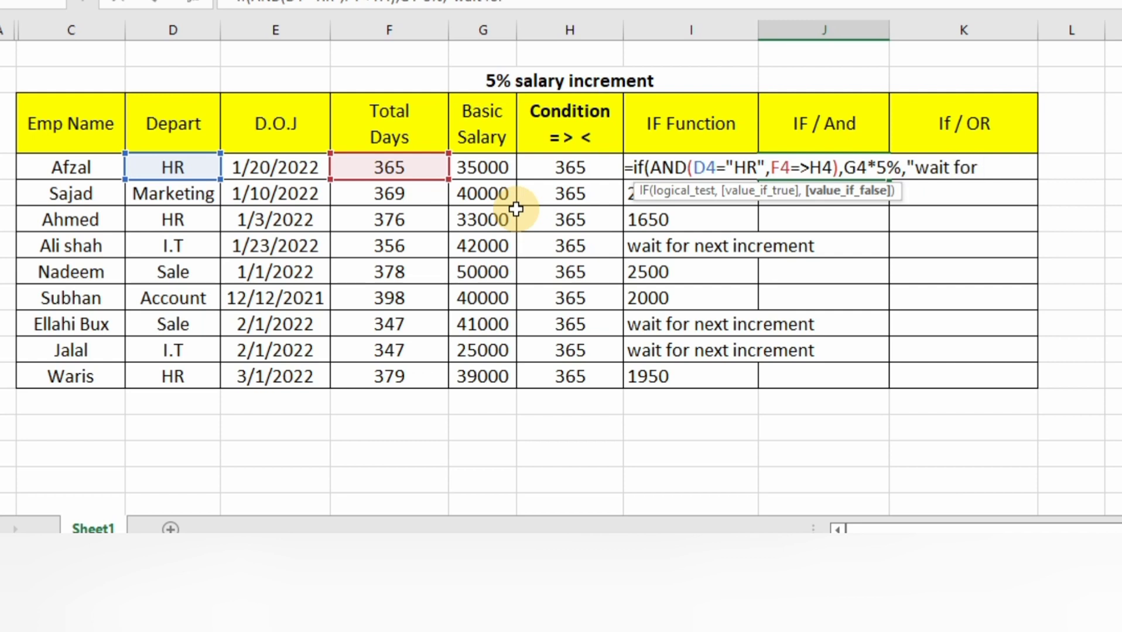
pyautogui.write('next ')
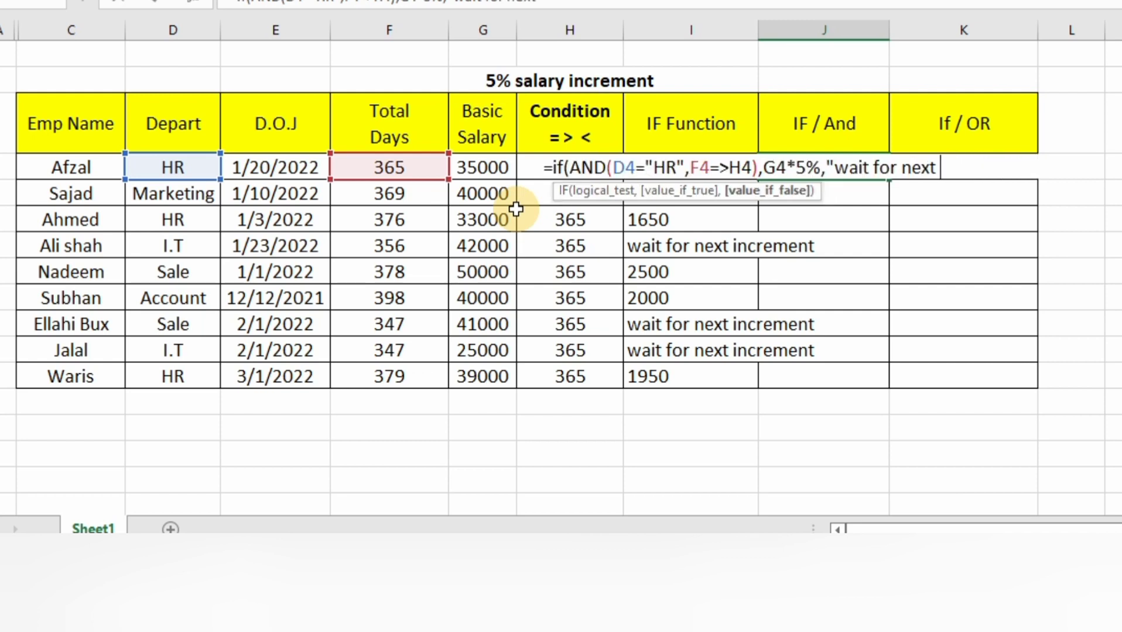
pyautogui.write('increment')
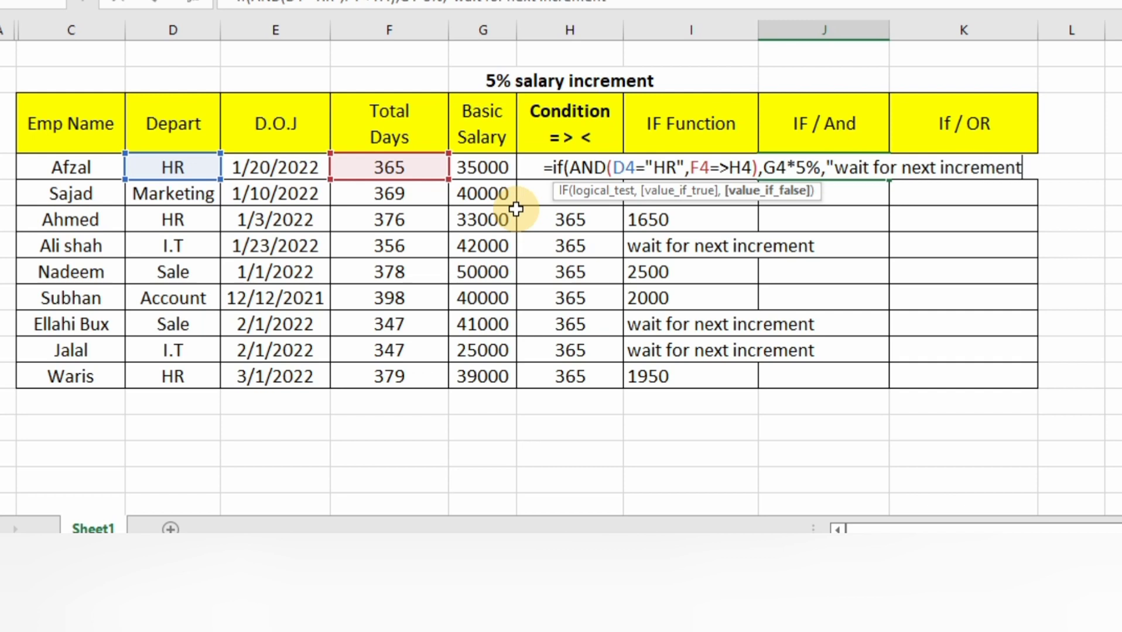
pyautogui.write('")')
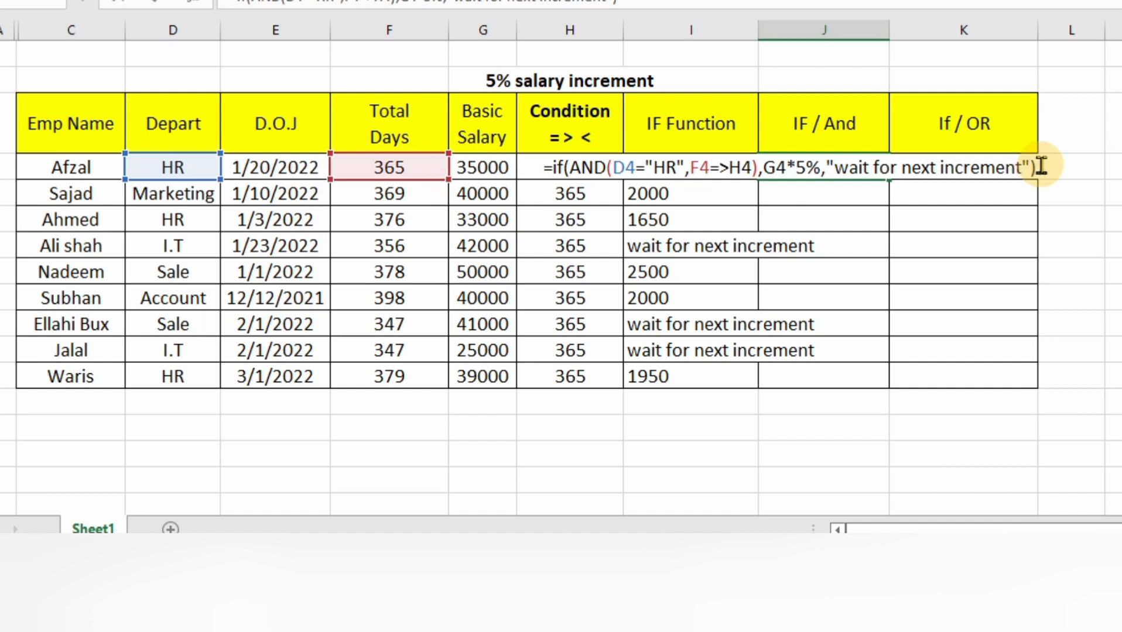
# - Complete the J4 formula with "wait for next increment" as the false value and accept the suggested correction to F4>=H4
pyautogui.press('Return')
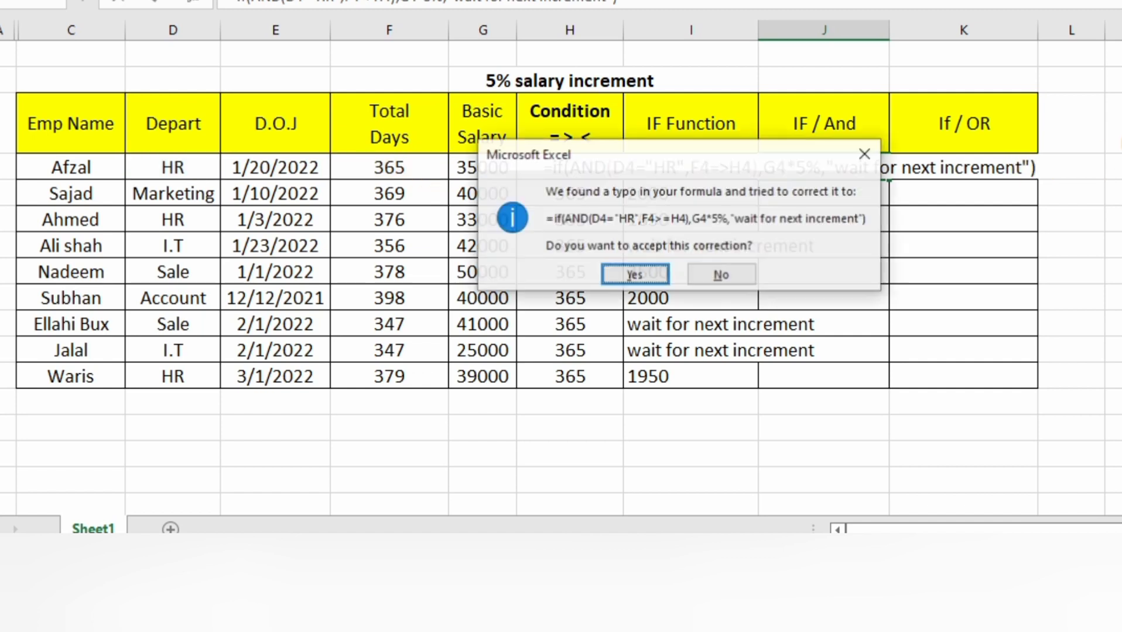
pyautogui.click(635, 275)
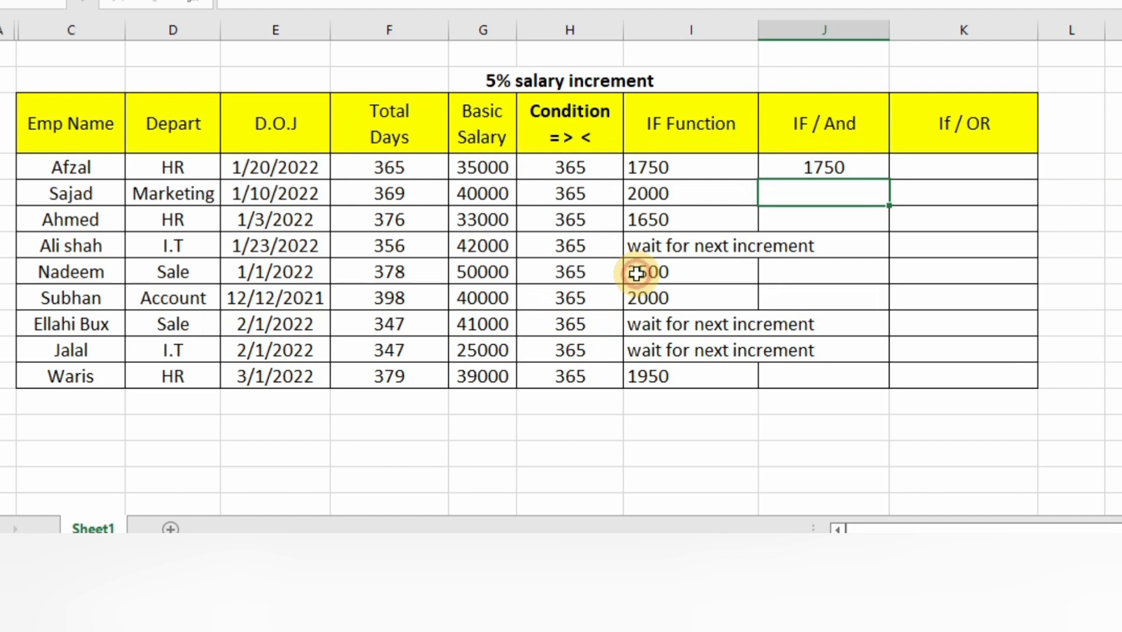
# - Copy the IF/AND formula from J4 down through J12
pyautogui.click(881, 164)
pyautogui.doubleClick(890, 178)
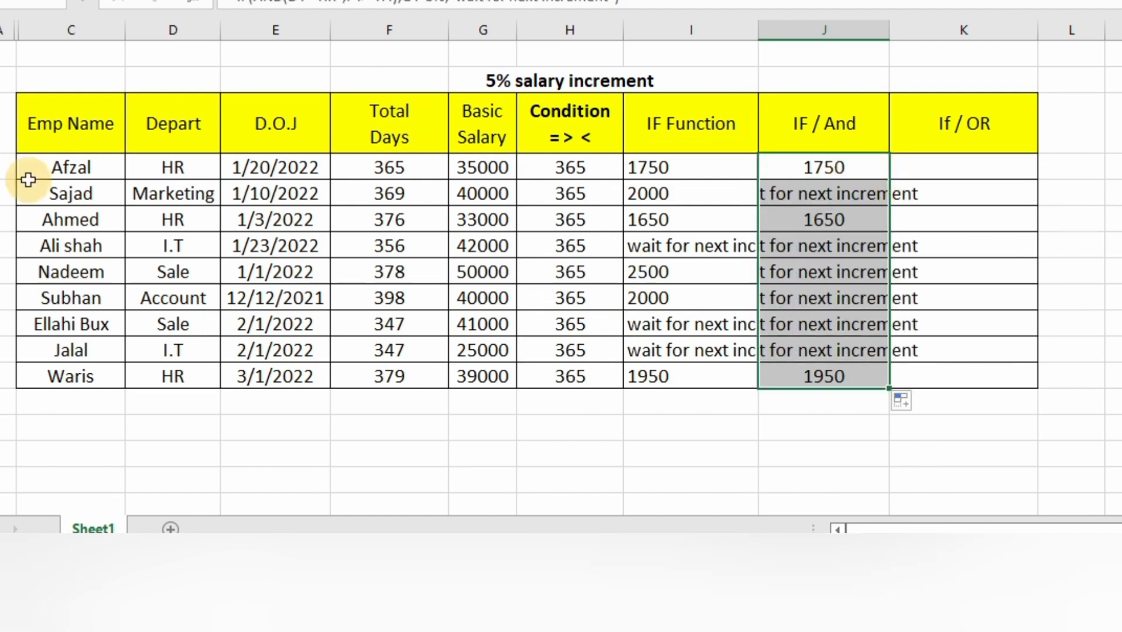
# - Select the three HR employee rows 4, 6 and 12 together, and narrow the Total Days column
pyautogui.click(1, 167)
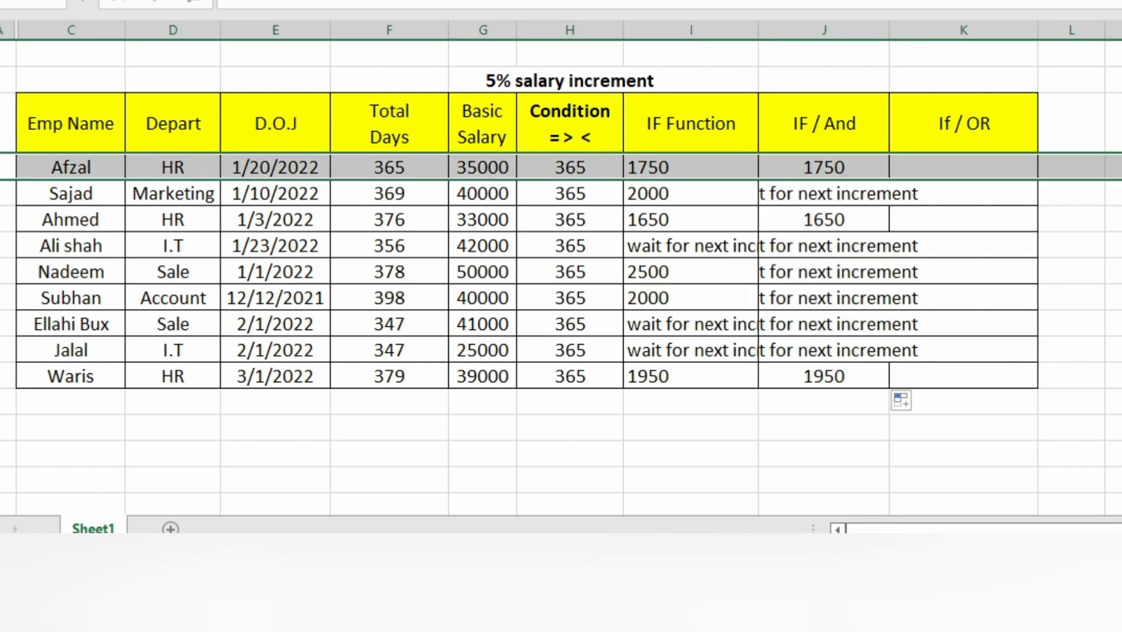
pyautogui.keyDown('ctrl'); pyautogui.click(1, 220); pyautogui.keyUp('ctrl')
pyautogui.keyDown('ctrl'); pyautogui.click(3, 376); pyautogui.keyUp('ctrl')
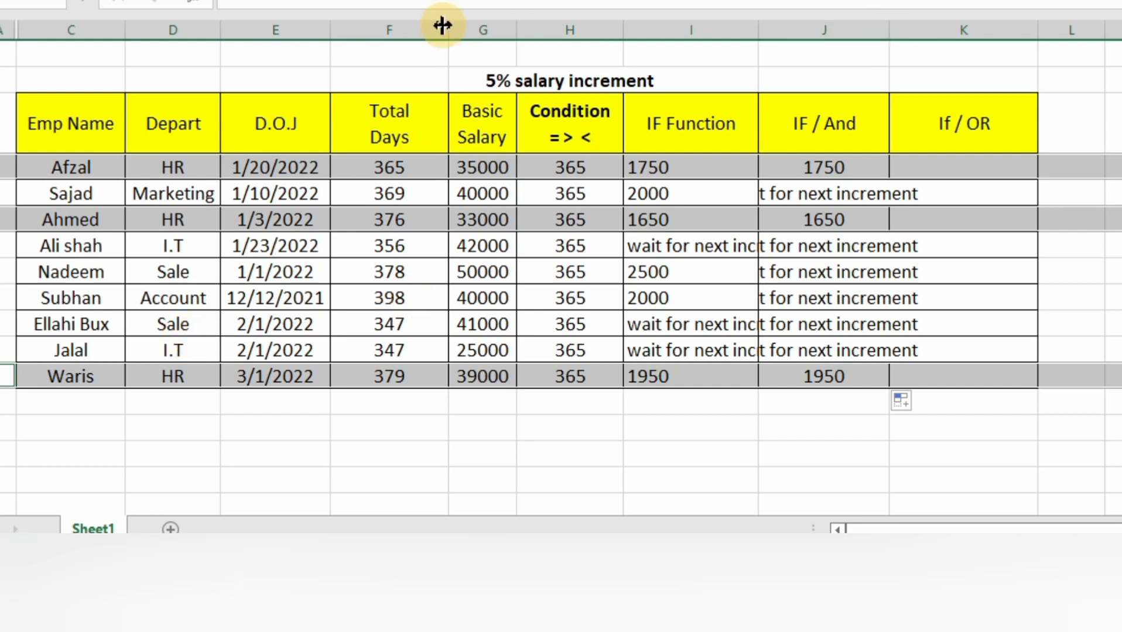
pyautogui.moveTo(444, 36); pyautogui.dragTo(420, 40)
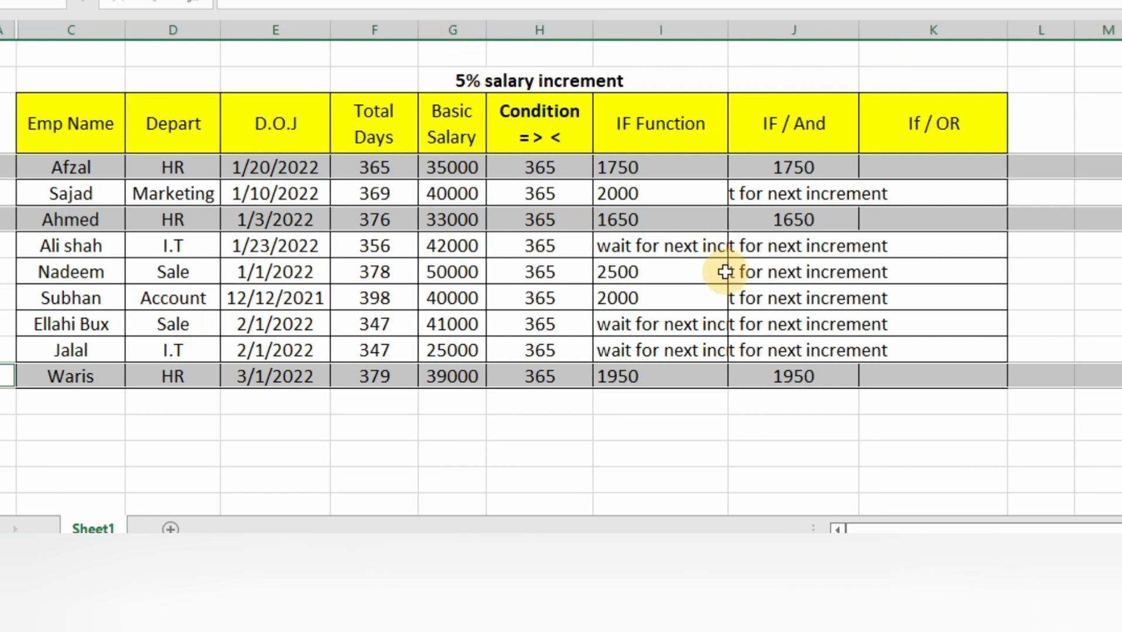
# - Start an IF formula with a nested OR in K4, using D4="HR" as the first condition
pyautogui.click(920, 174)
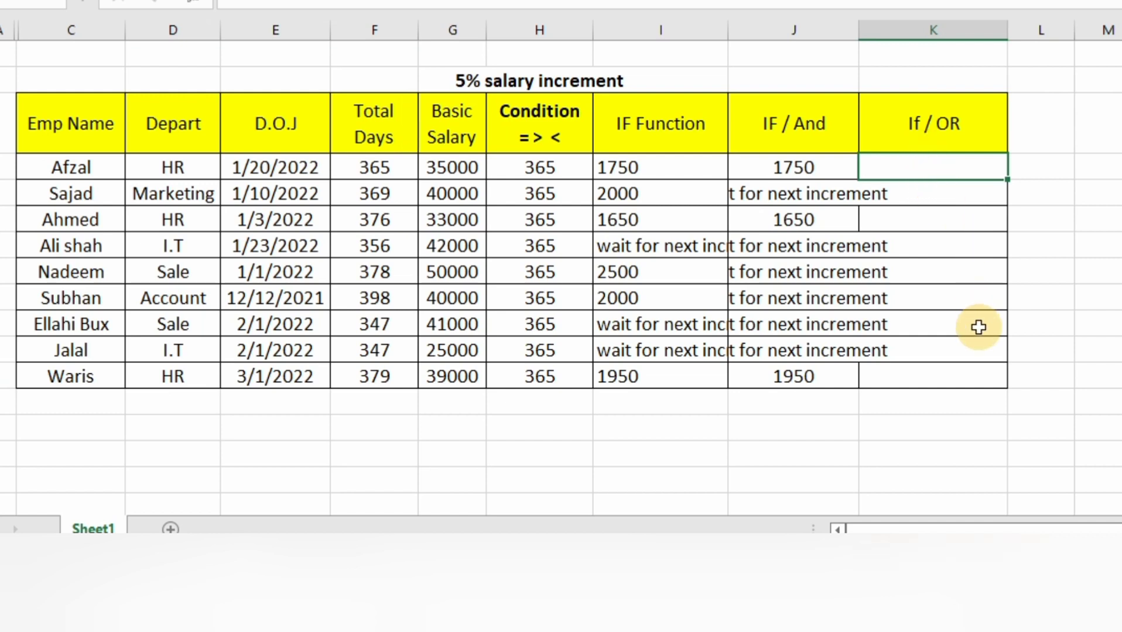
pyautogui.write('=if')
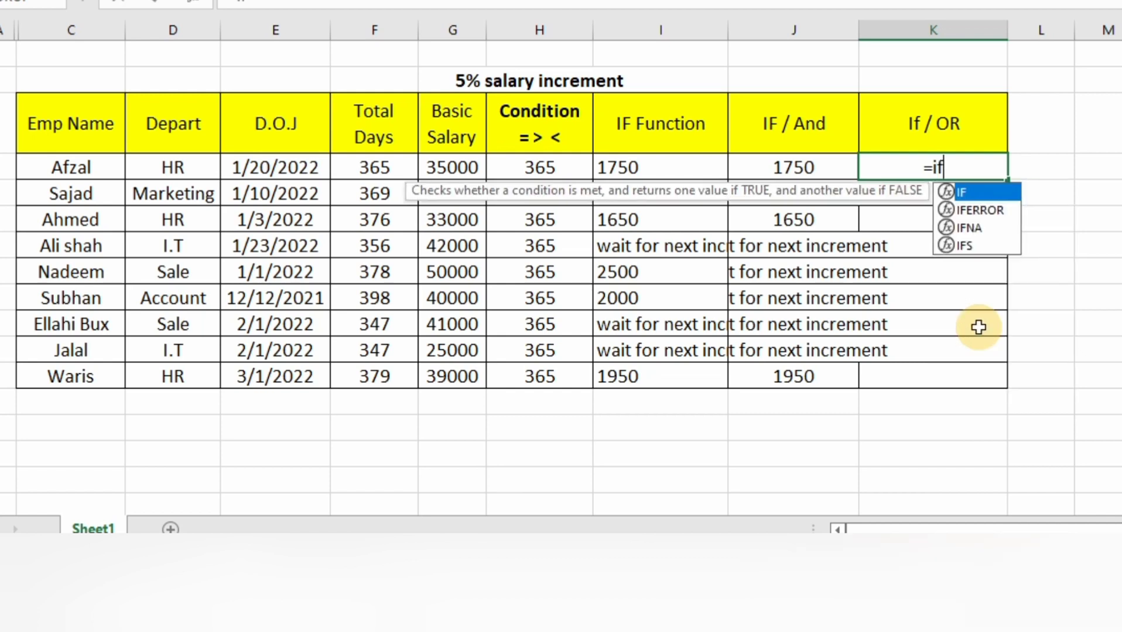
pyautogui.write('(')
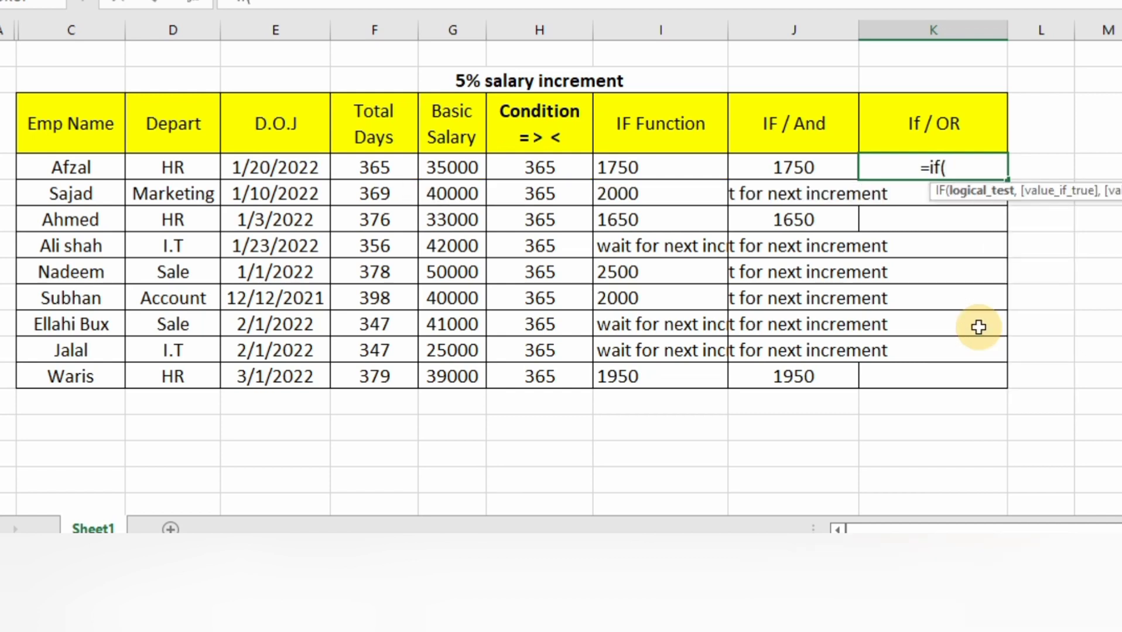
pyautogui.write('OR')
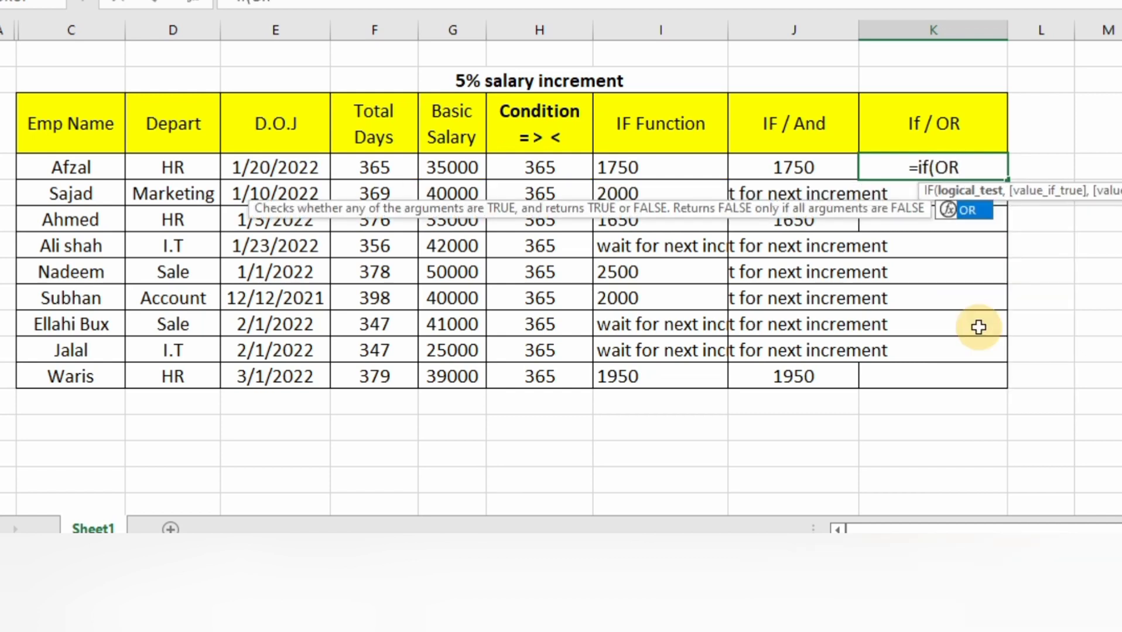
pyautogui.write('(')
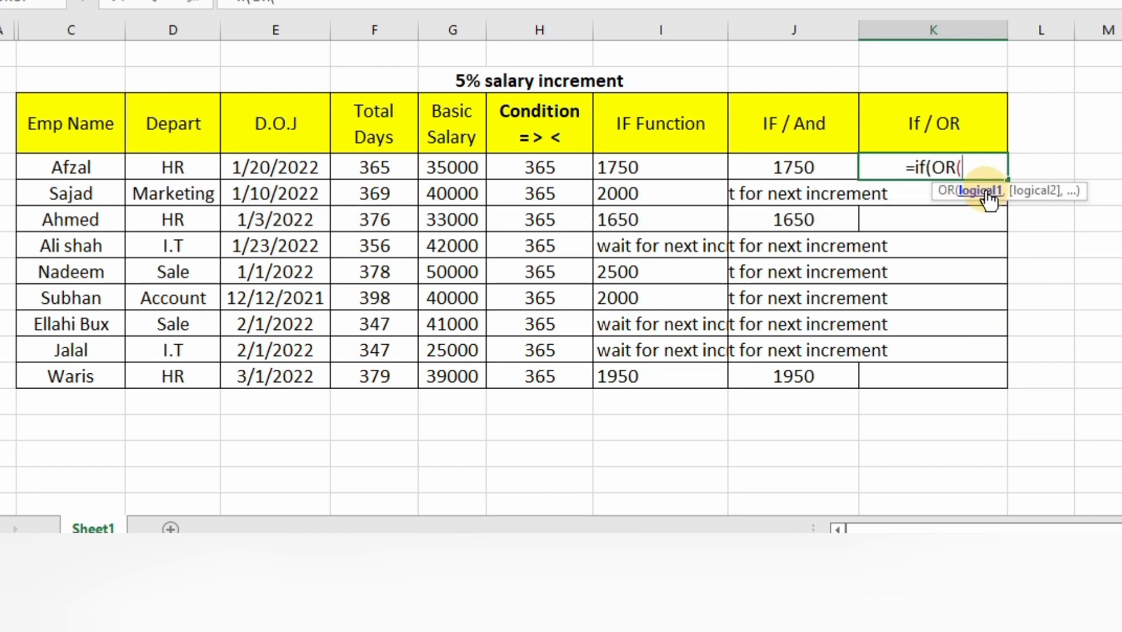
pyautogui.click(186, 168)
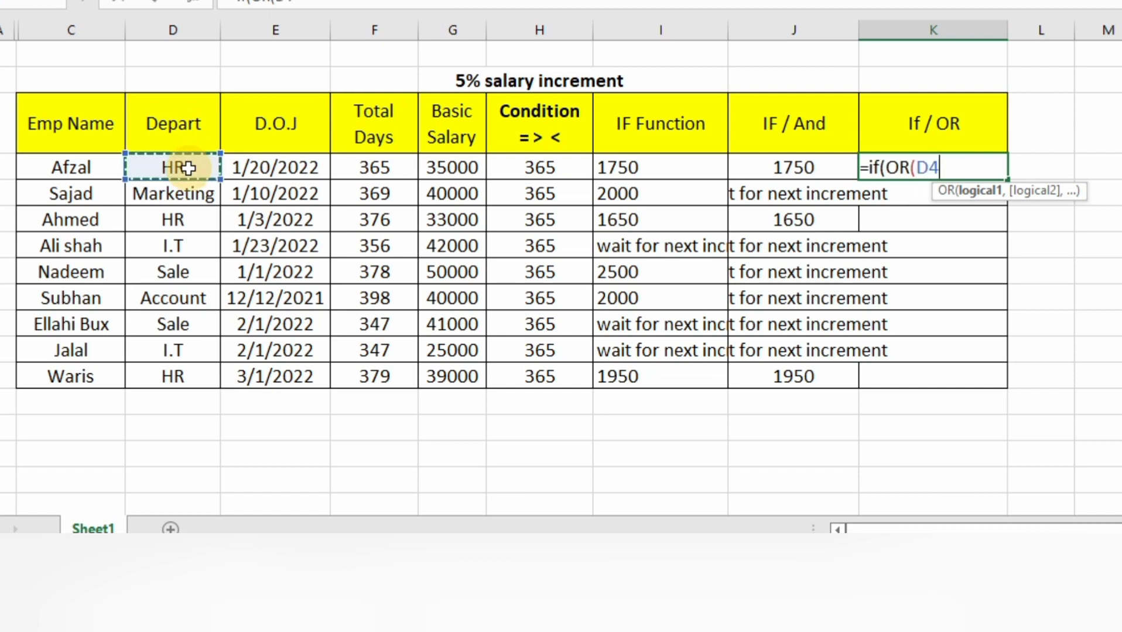
pyautogui.write('=')
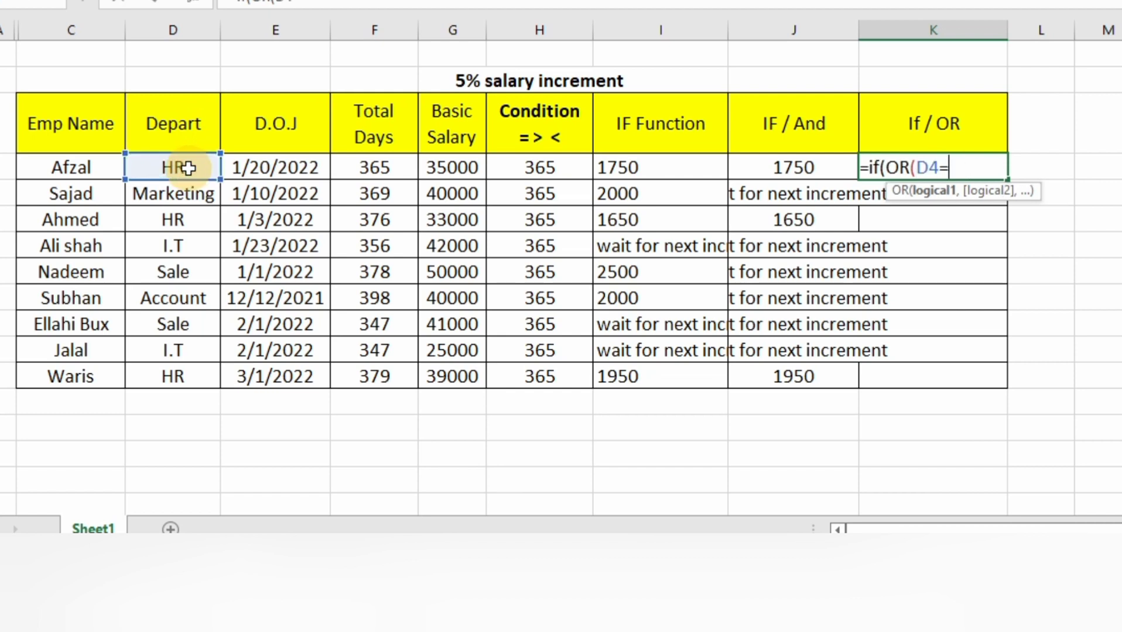
pyautogui.write('"HR",')
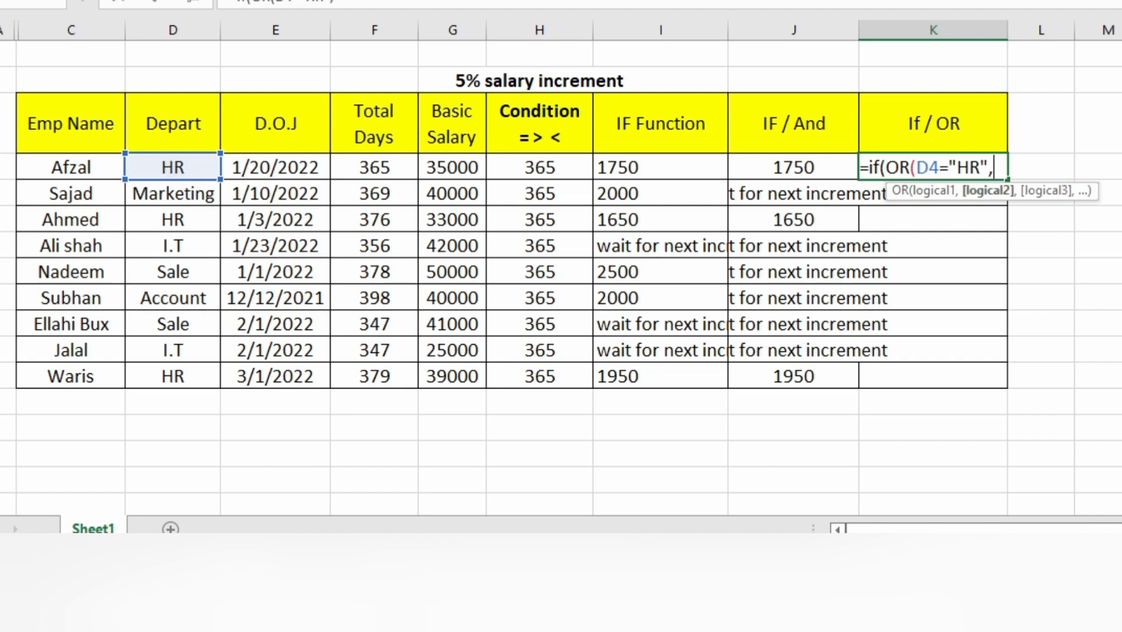
# - Add F4=>H4 as the second OR condition in the K4 formula and close the OR function
pyautogui.click(393, 166)
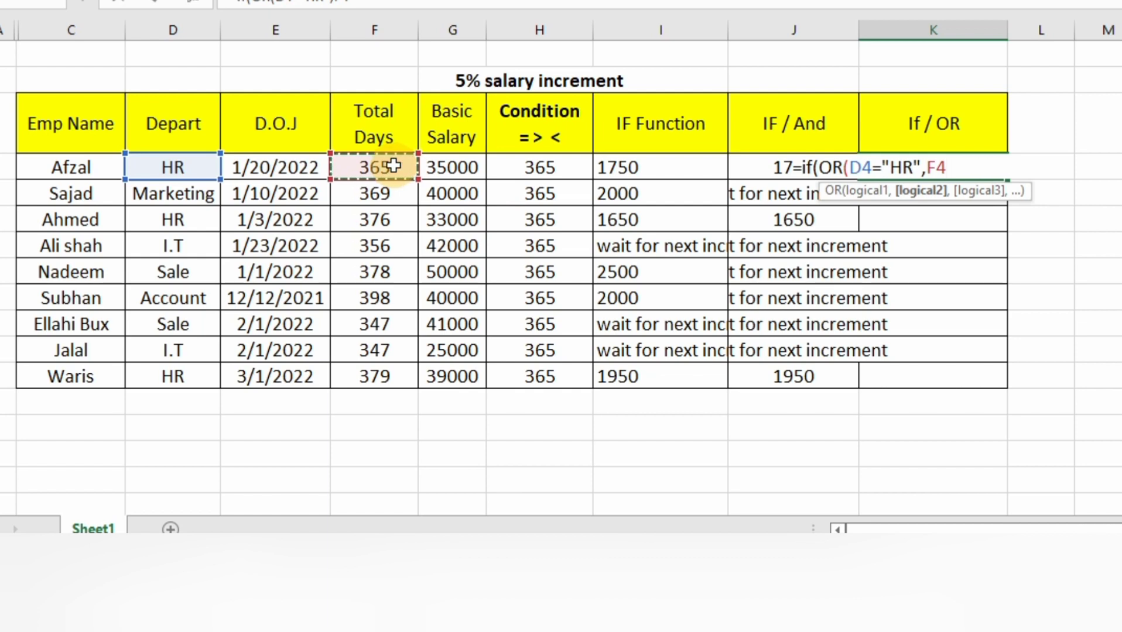
pyautogui.write('=>')
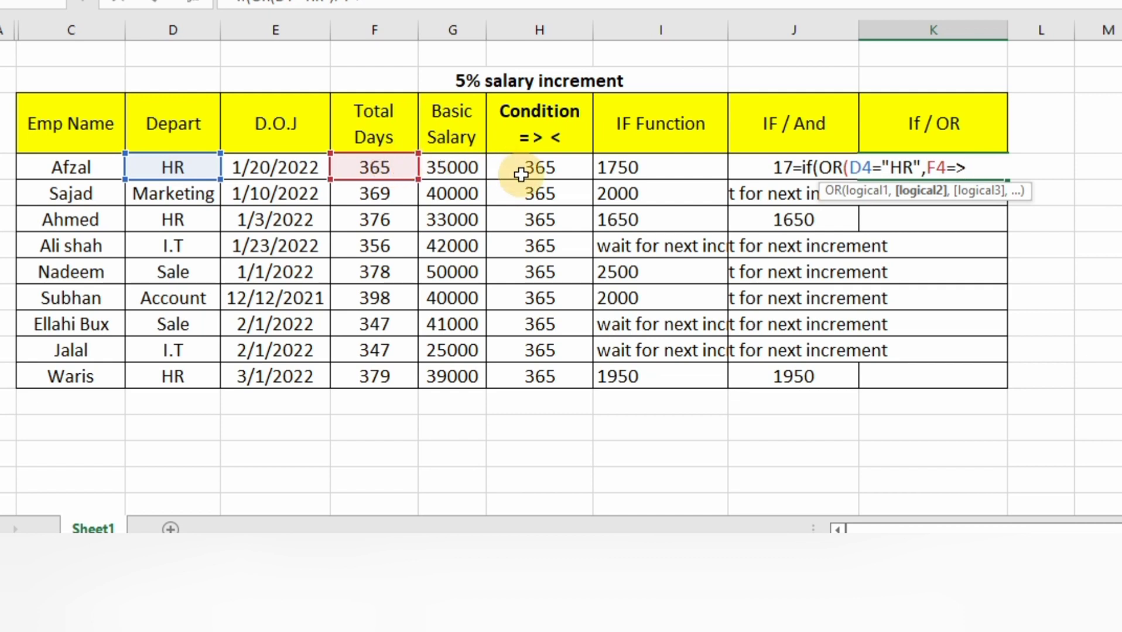
pyautogui.click(544, 170)
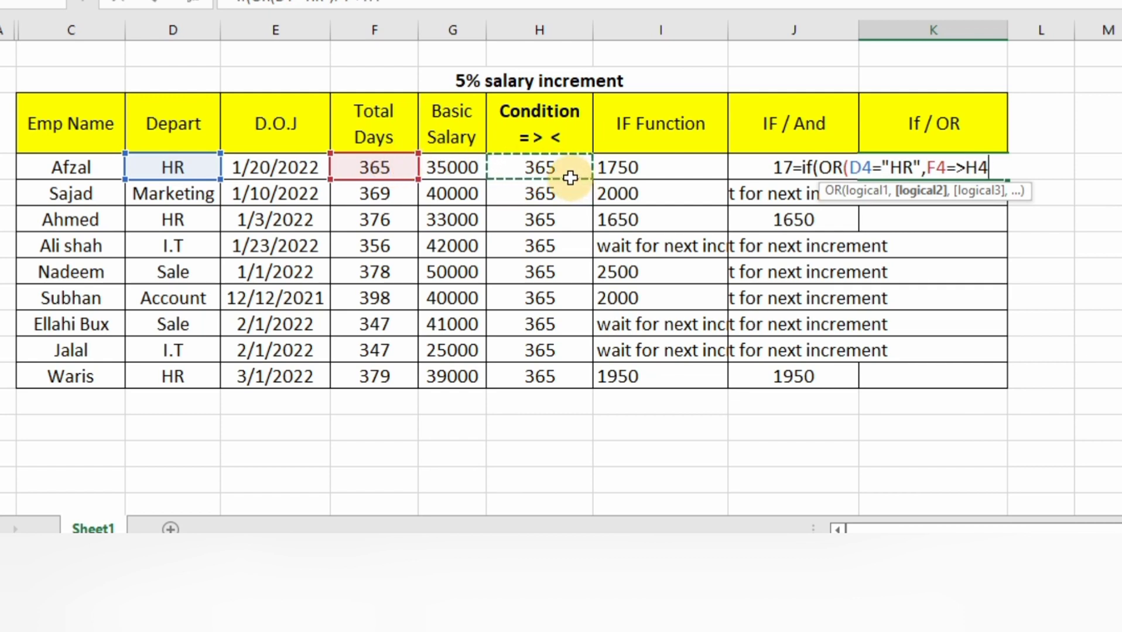
pyautogui.write(')')
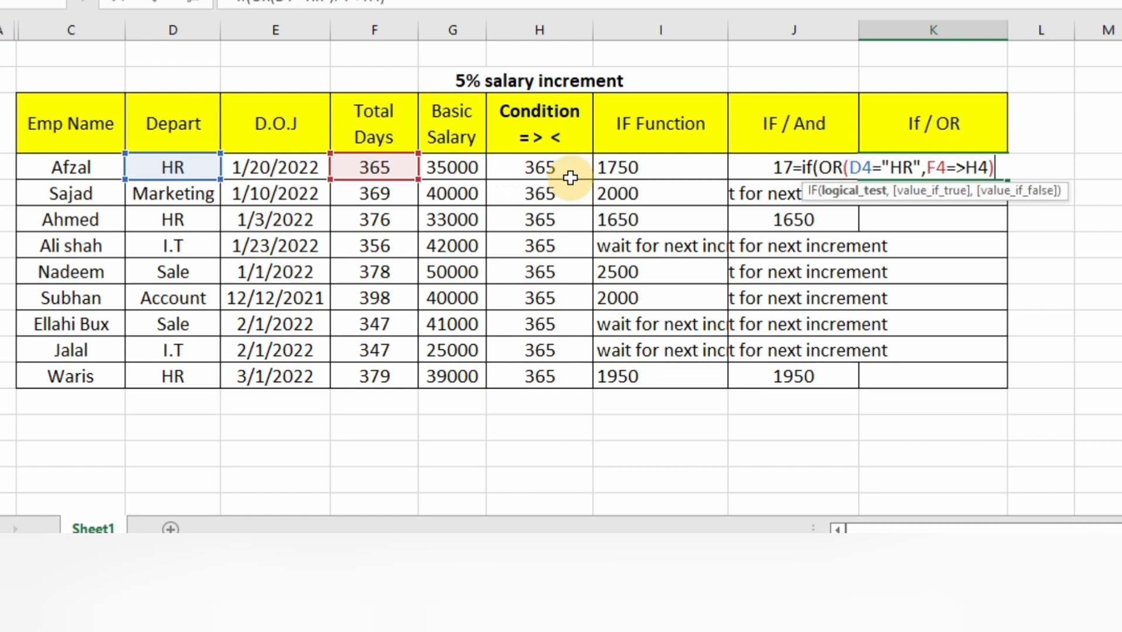
pyautogui.write(',')
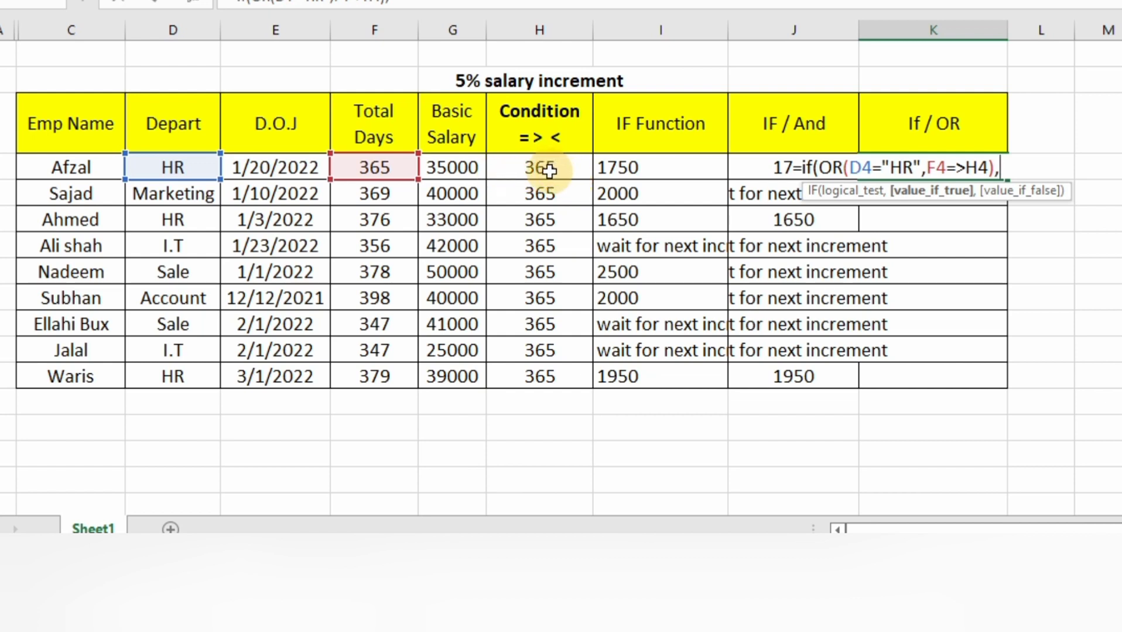
# - Set G4*5% as the true value of the IF/OR formula in K4
pyautogui.click(458, 169)
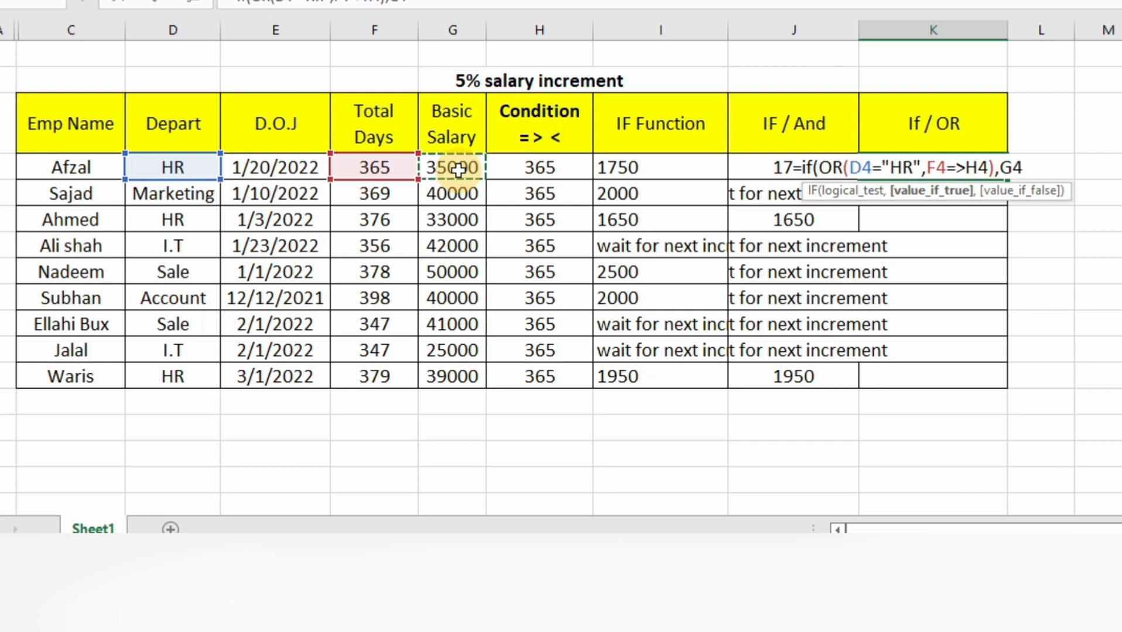
pyautogui.write('*5%')
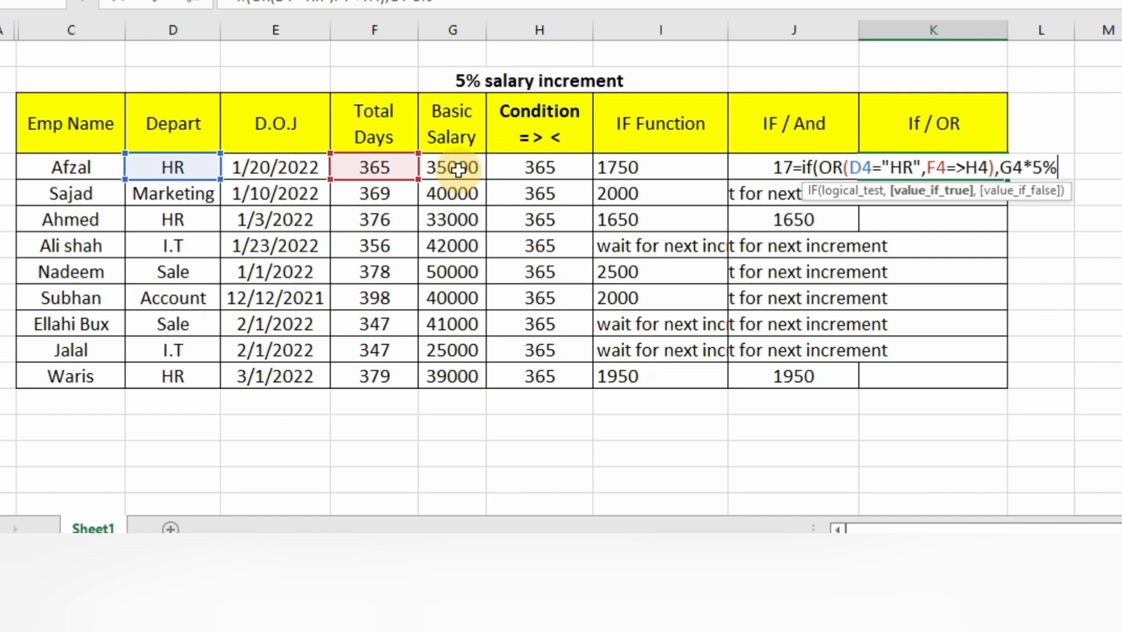
pyautogui.write(',"')
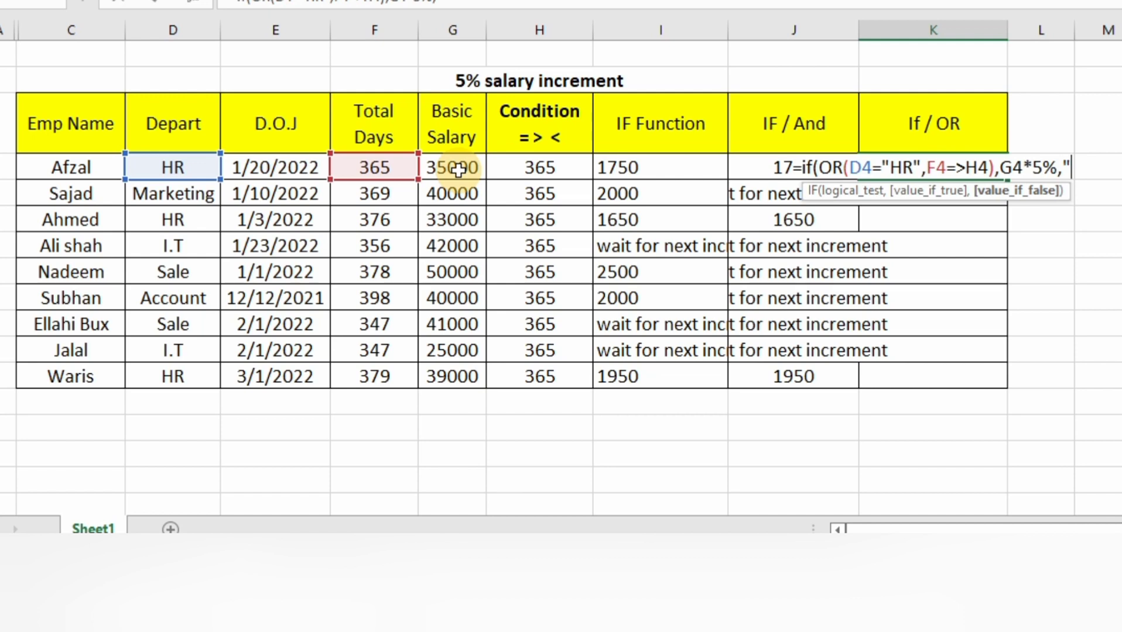
# - Complete the K4 formula with "Wait for next increment" as the false value and accept the suggested correction to F4>=H4
pyautogui.write('Wait ')
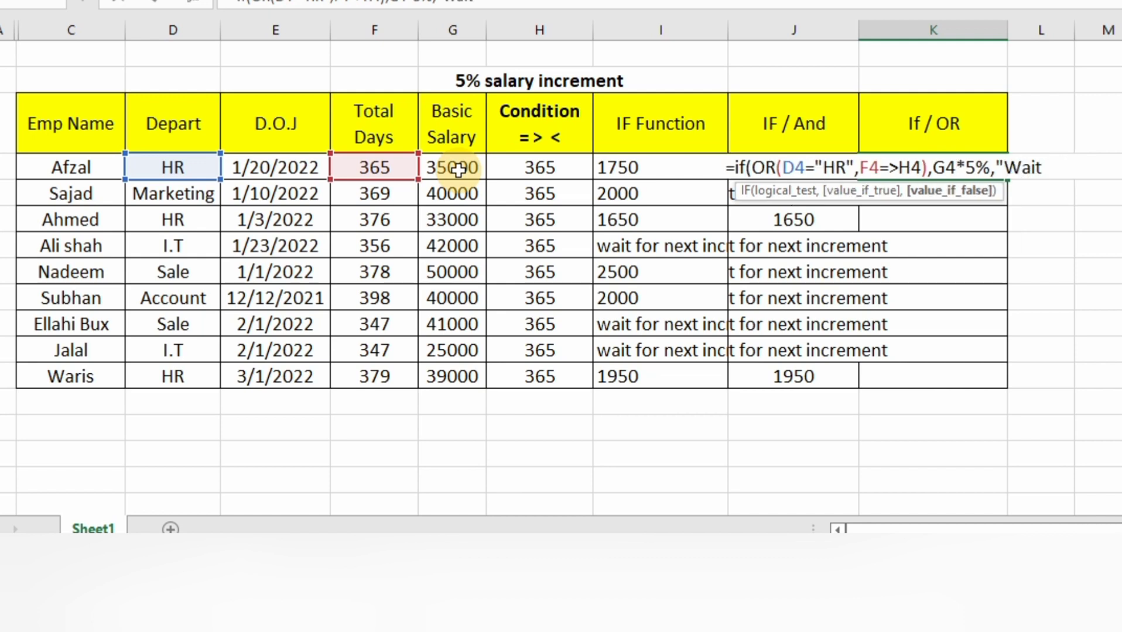
pyautogui.write('for next increment')
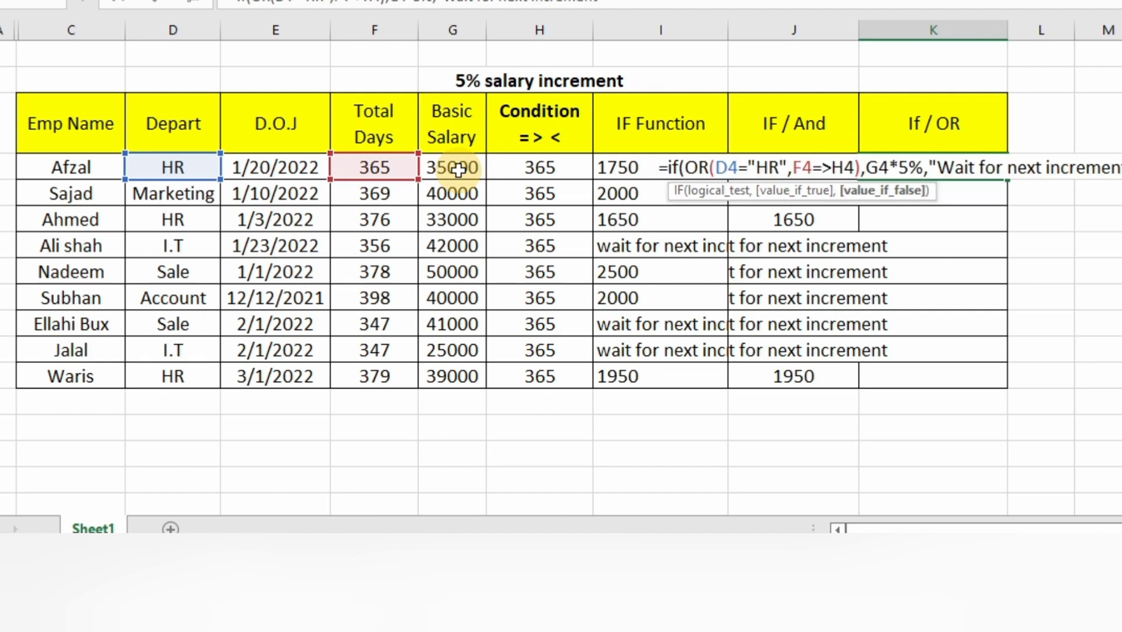
pyautogui.write('")')
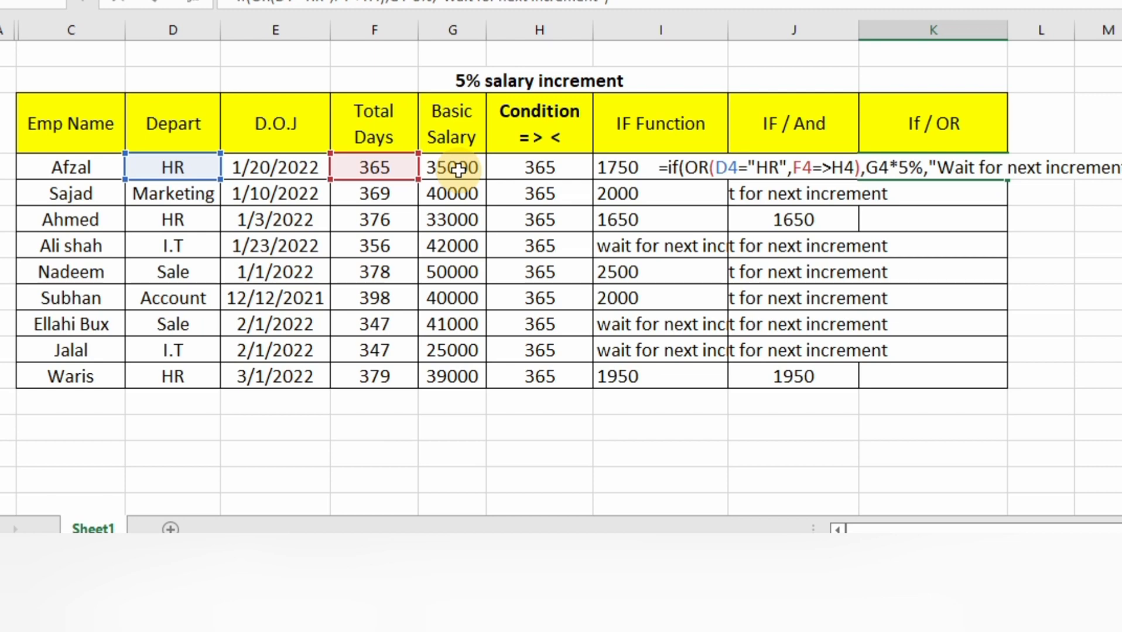
pyautogui.press('Return')
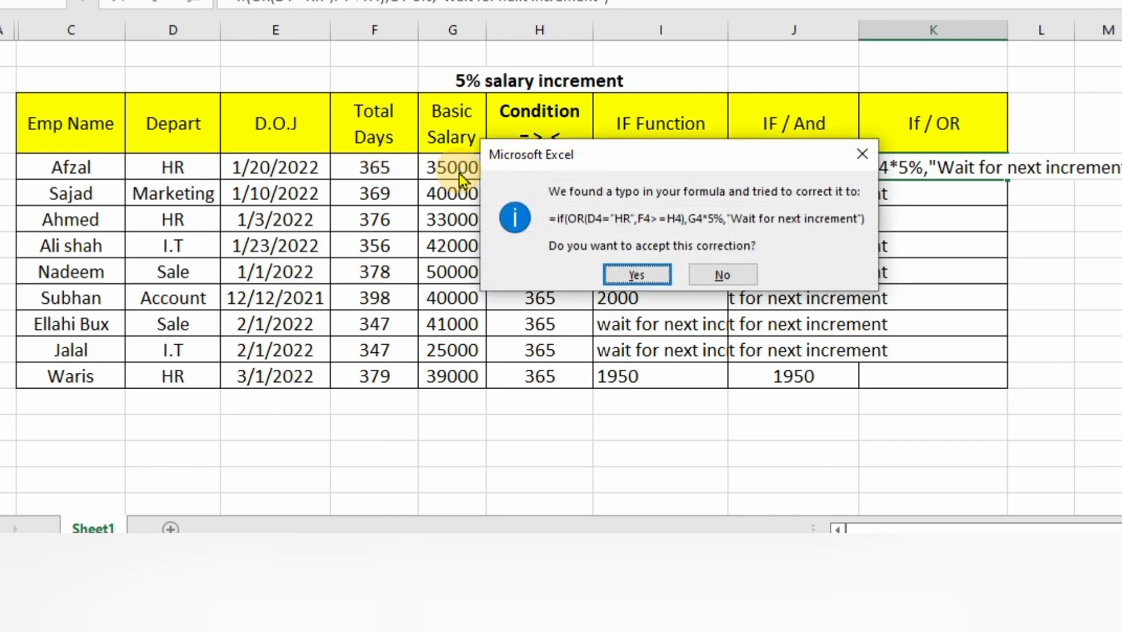
pyautogui.press('Return')
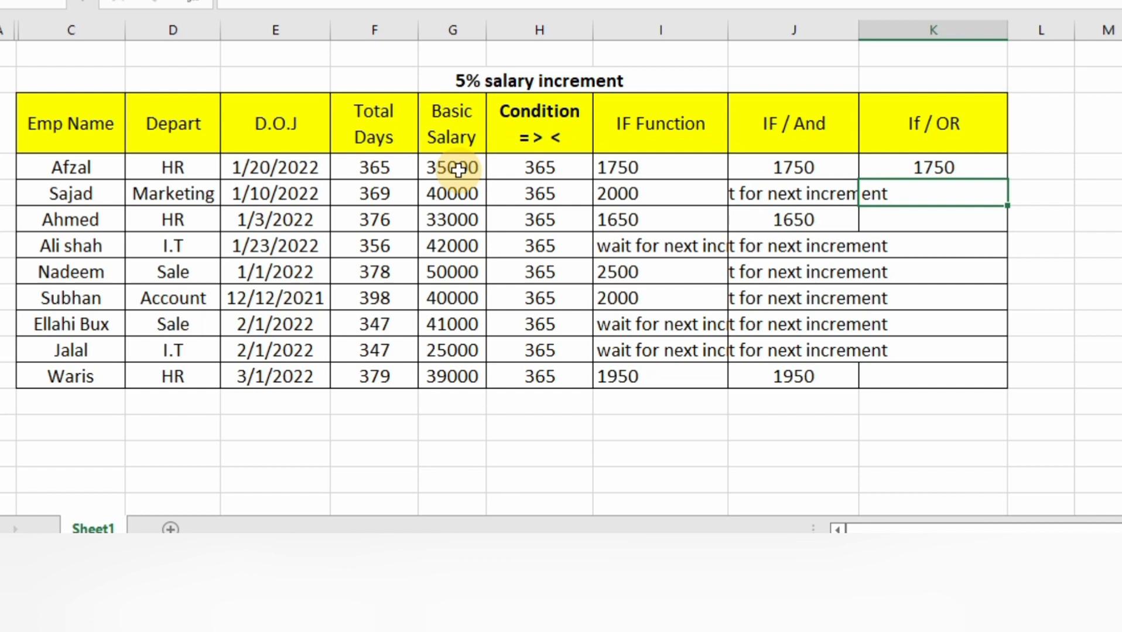
# - Copy the IF/OR formula from K4 down through K12 and left-align the results
pyautogui.click(958, 168)
pyautogui.doubleClick(1007, 181)
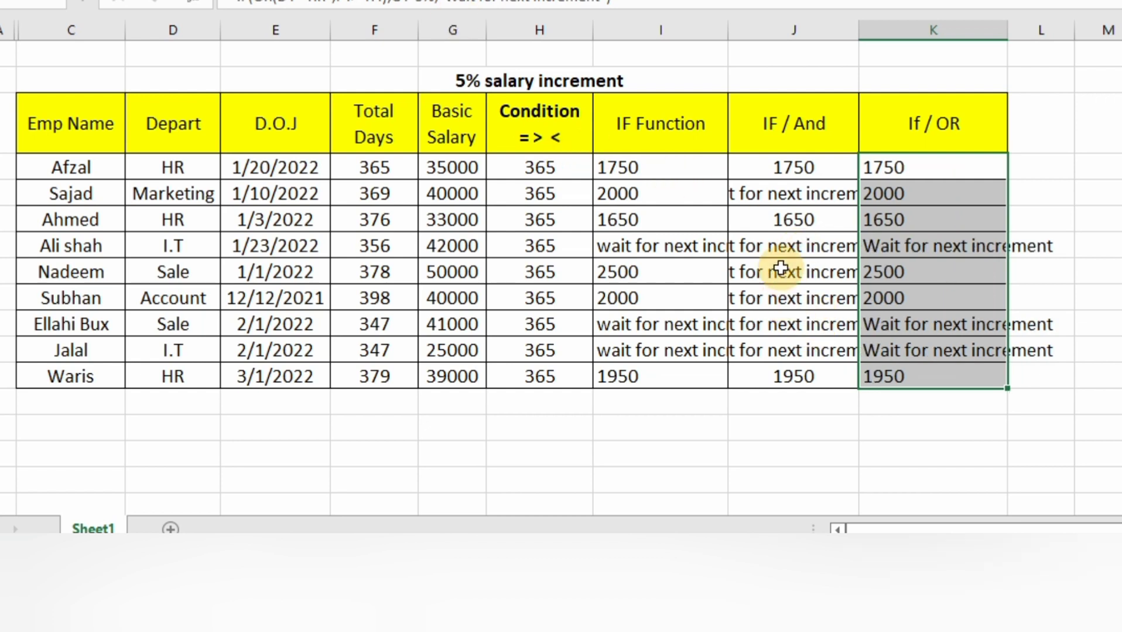
# - Left-align the whole IF / And column J
pyautogui.click(783, 19)
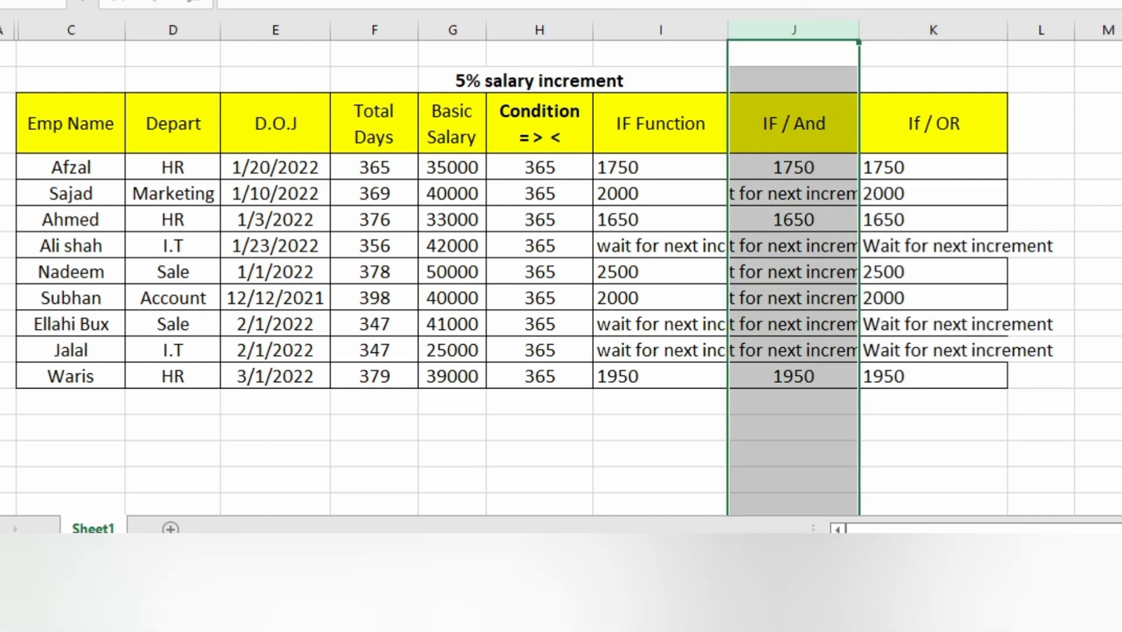
pyautogui.hotkey('alt', 'h')
pyautogui.press('a')
pyautogui.press('l')
pyautogui.click(899, 223)
pyautogui.click(898, 193)
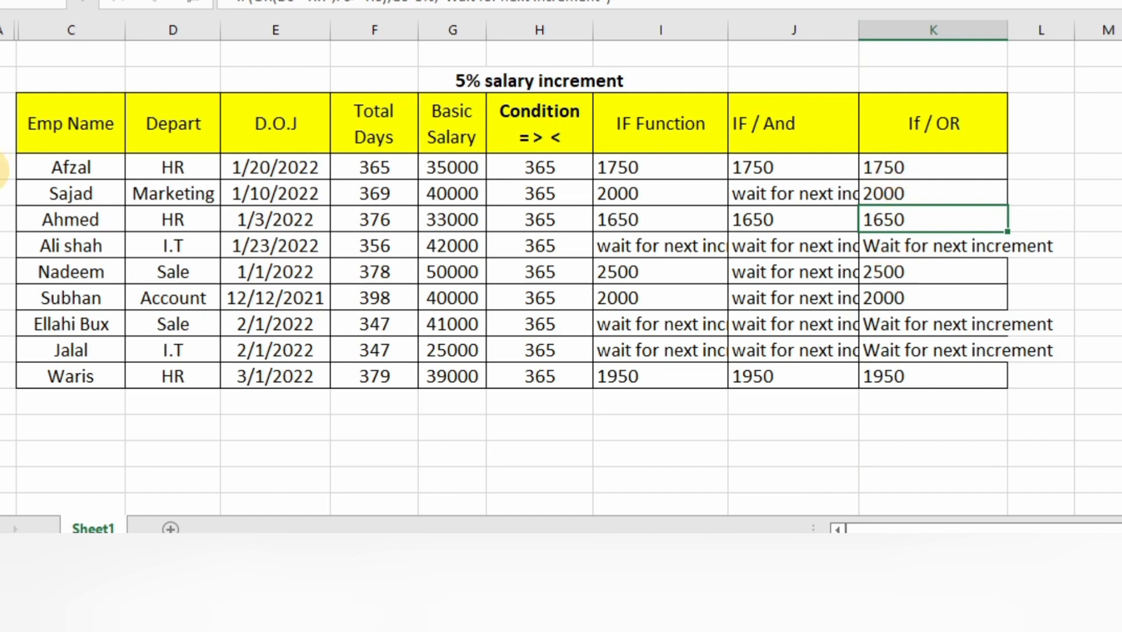
# - Check the IF/OR results against department and total days in rows 4, 5, 8 and 9, and in the I.T rows 7 and 11
pyautogui.click(4, 167)
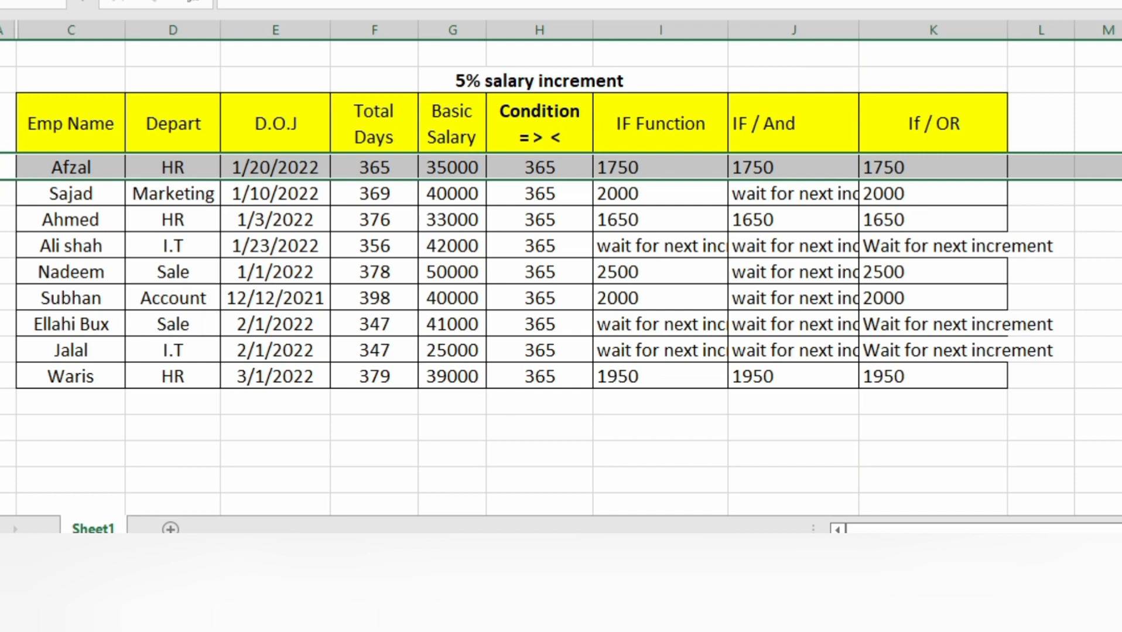
pyautogui.keyDown('ctrl'); pyautogui.click(2, 194); pyautogui.keyUp('ctrl')
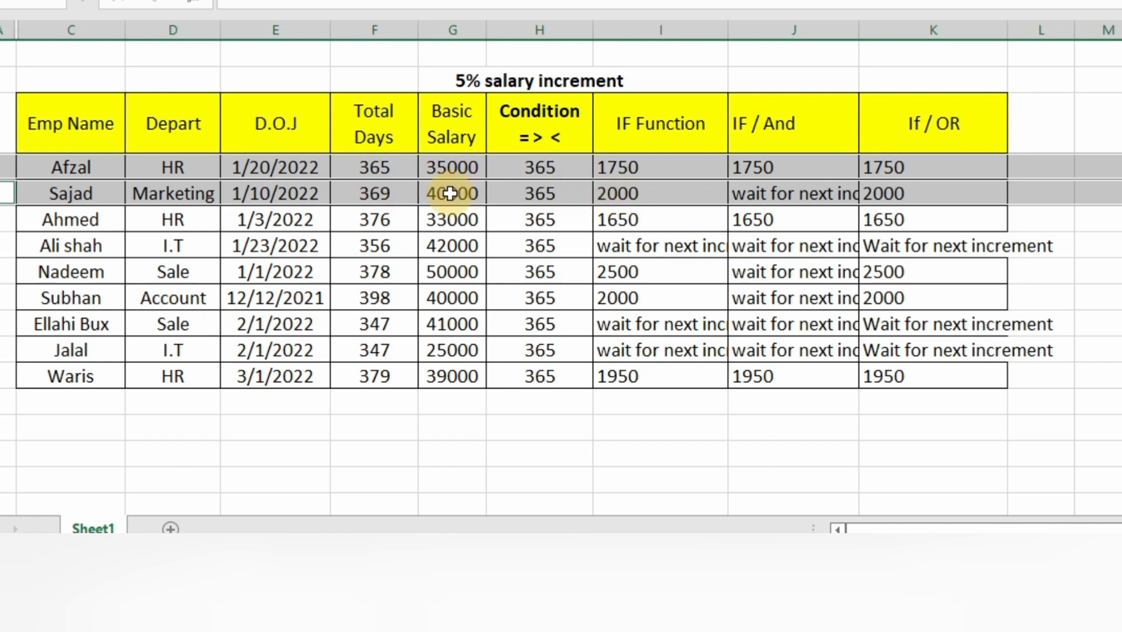
pyautogui.click(389, 188)
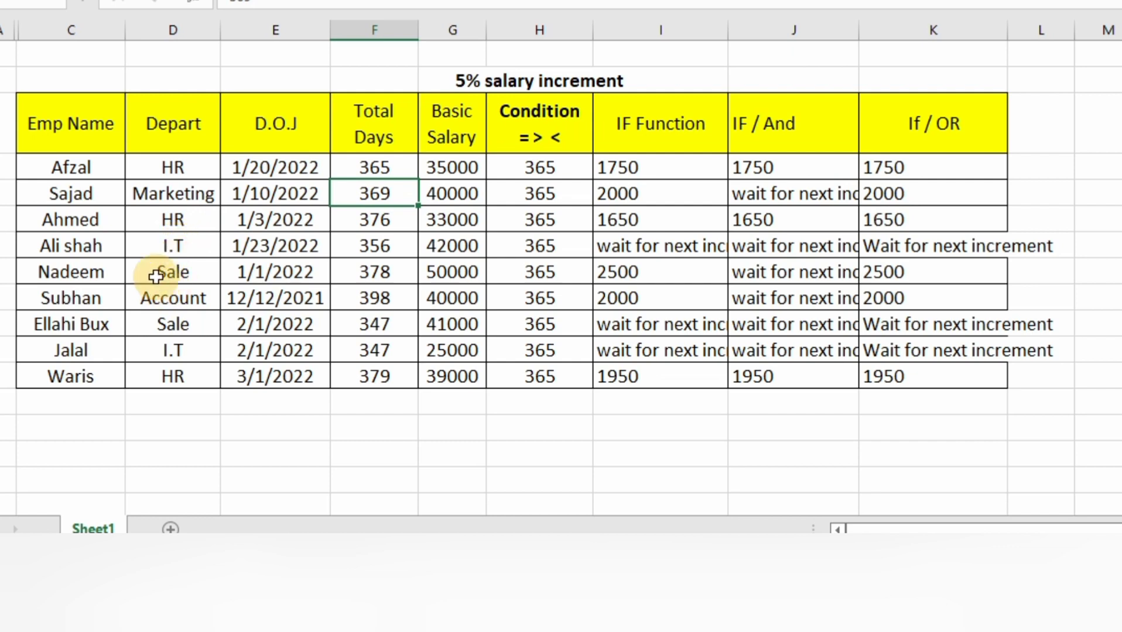
pyautogui.click(571, 275)
pyautogui.click(954, 275)
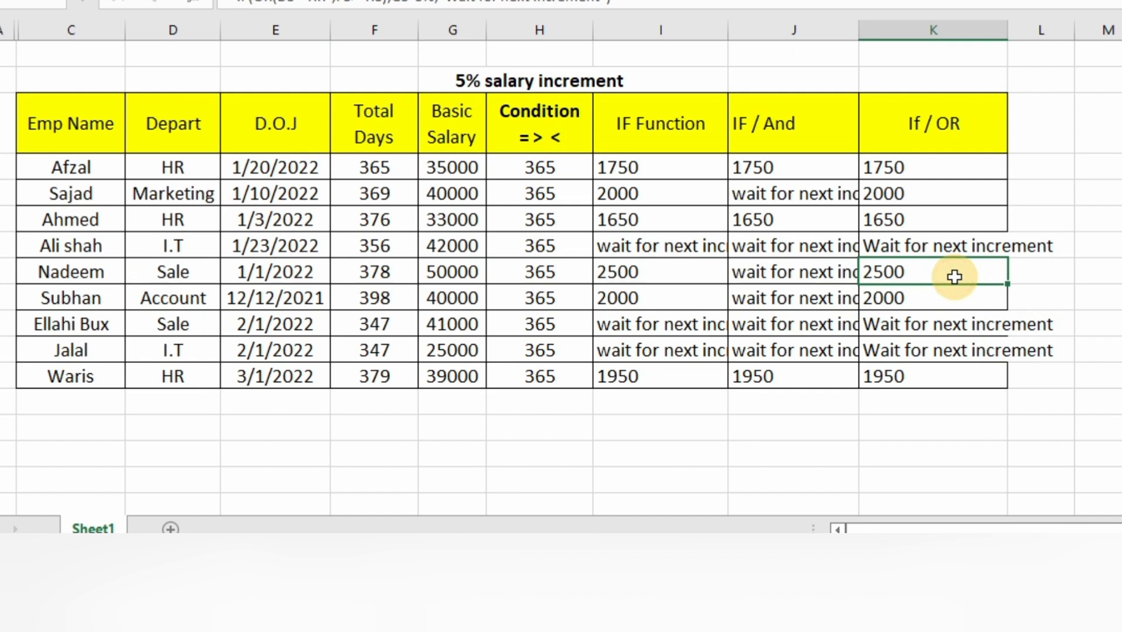
pyautogui.click(879, 302)
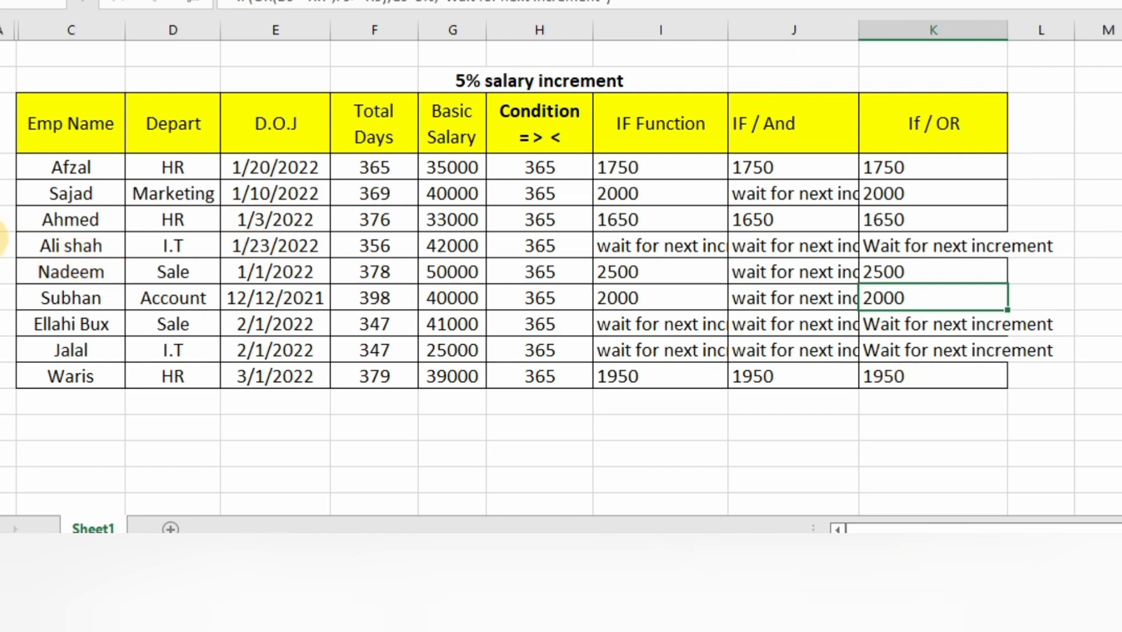
pyautogui.click(5, 246)
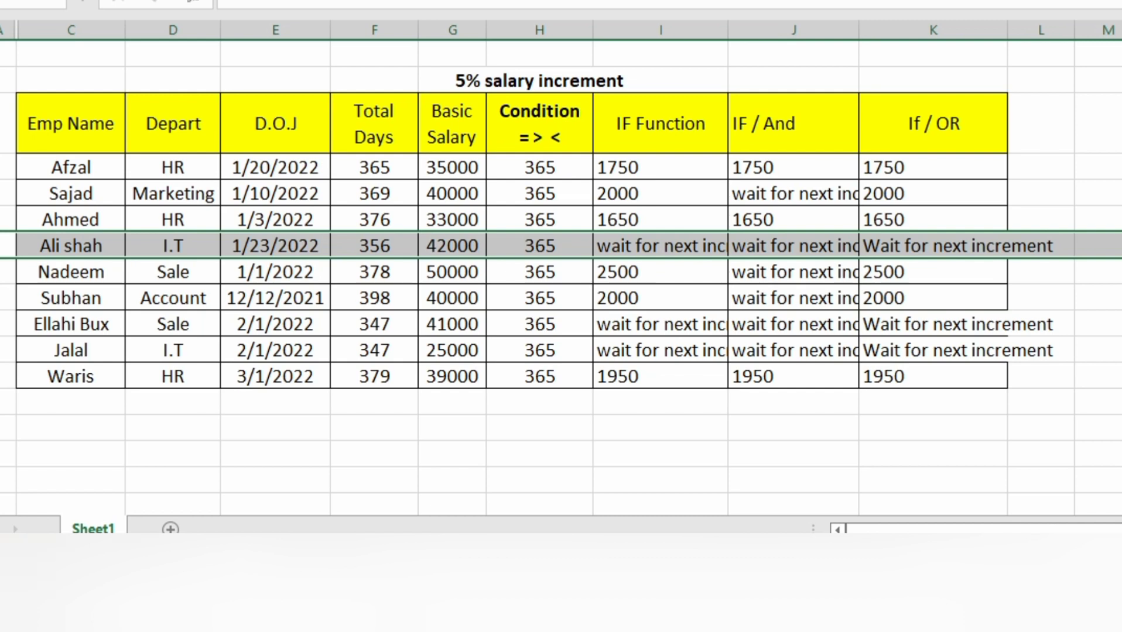
pyautogui.keyDown('ctrl'); pyautogui.click(4, 350); pyautogui.keyUp('ctrl')
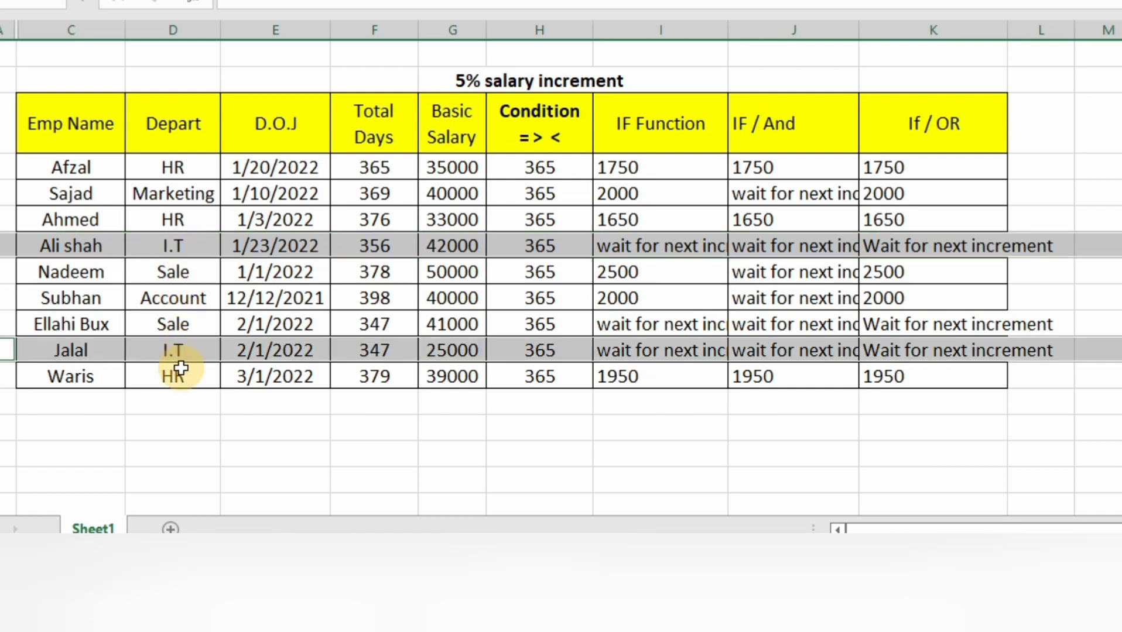